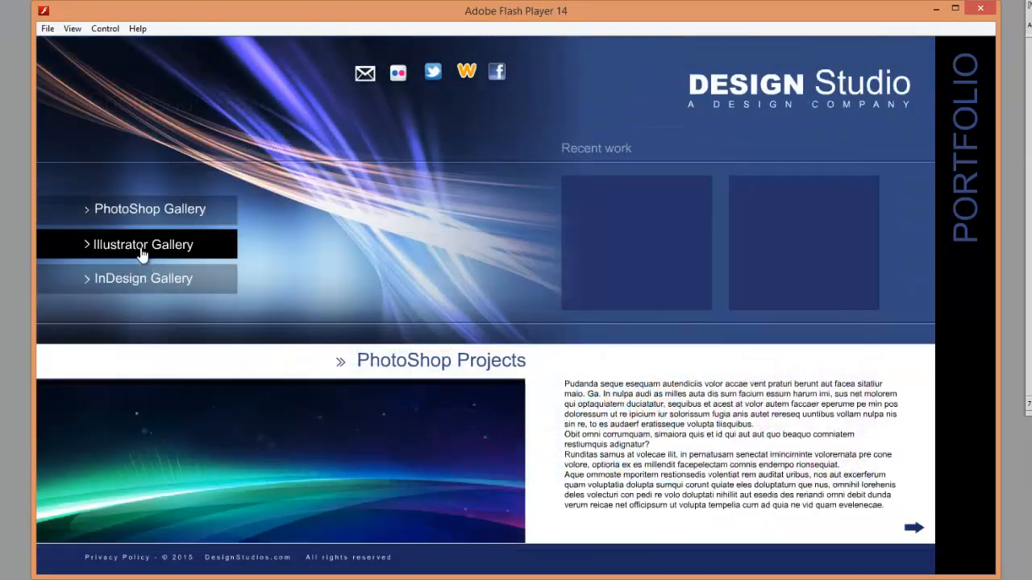
# Browse the finished portfolio's Illustrator projects and gallery page, return to the projects page, and view the PhotoShop projects
pyautogui.click(142, 255)
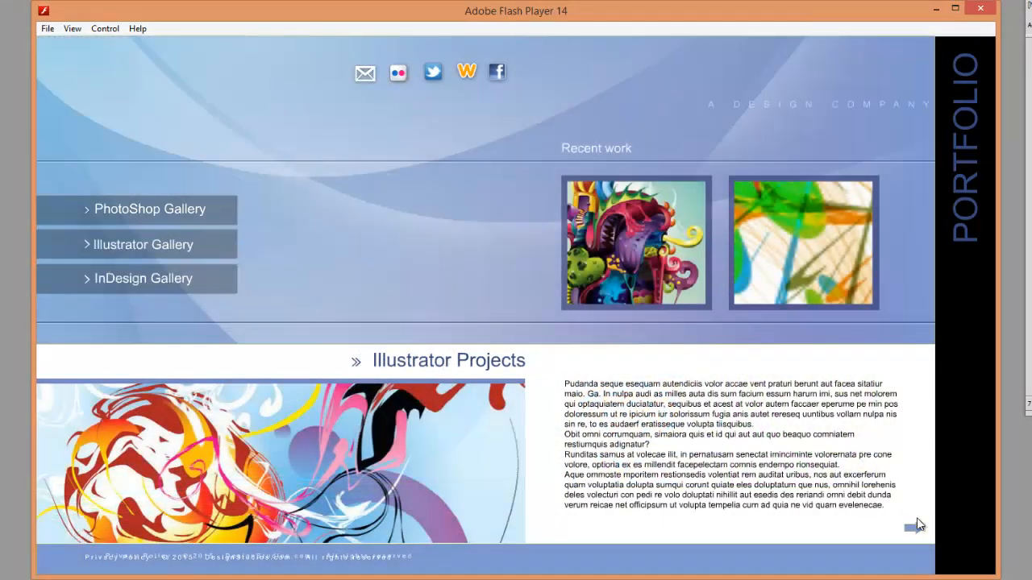
pyautogui.click(913, 528)
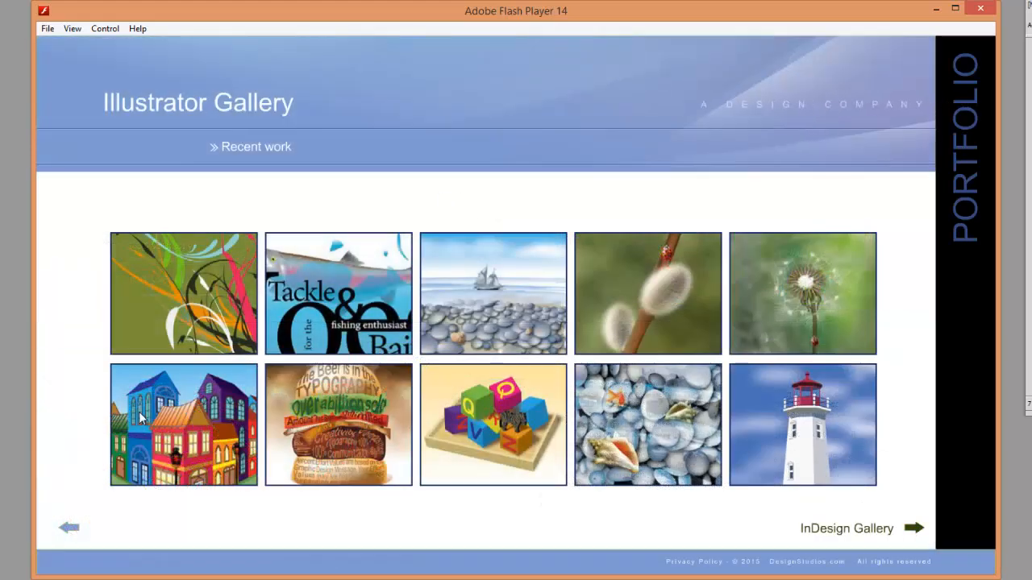
pyautogui.click(69, 528)
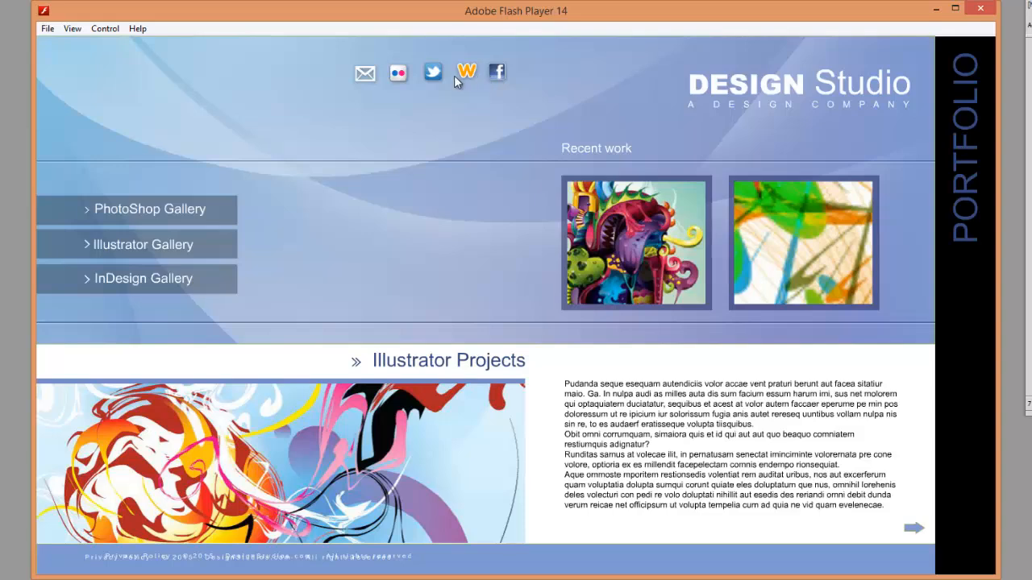
pyautogui.click(171, 211)
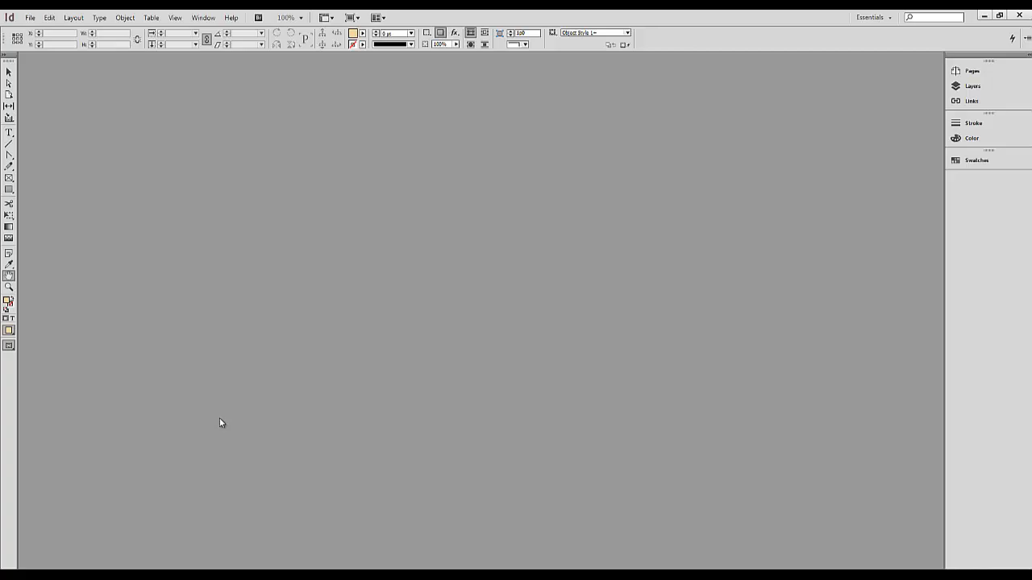
# Start a new InDesign document with the Web intent and turn on its preview
pyautogui.click(29, 17)
pyautogui.moveTo(97, 34)
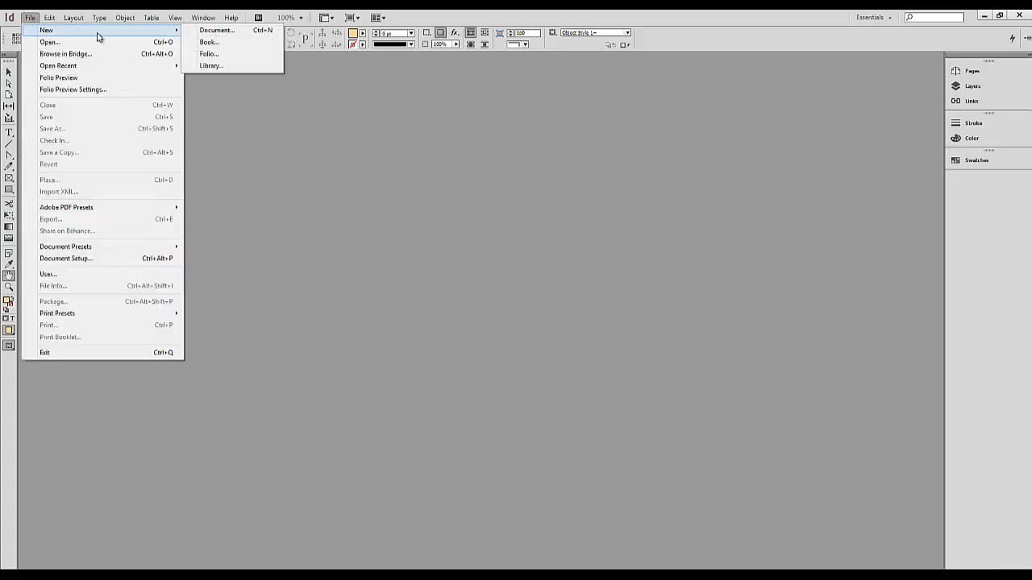
pyautogui.click(226, 31)
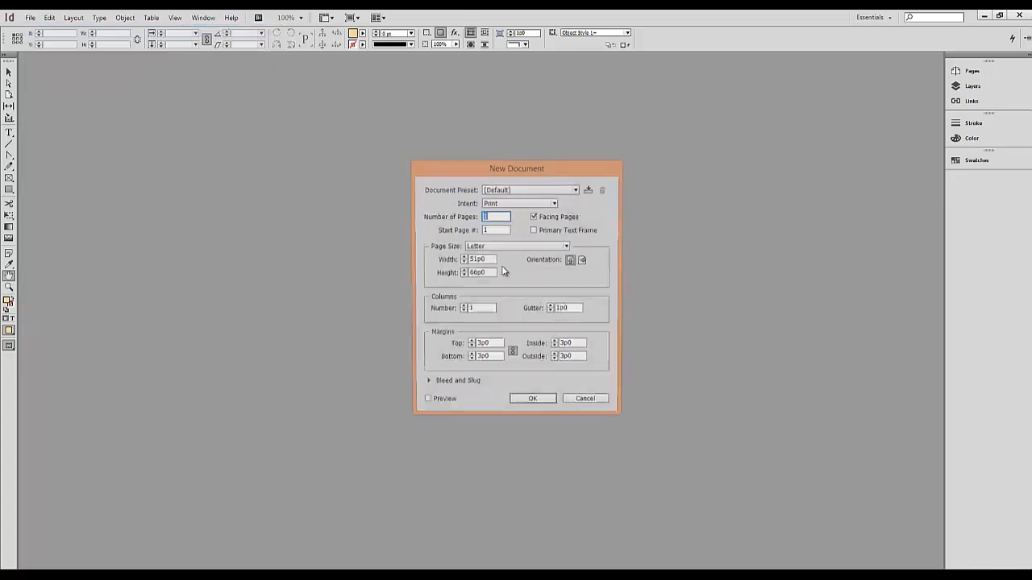
pyautogui.click(554, 203)
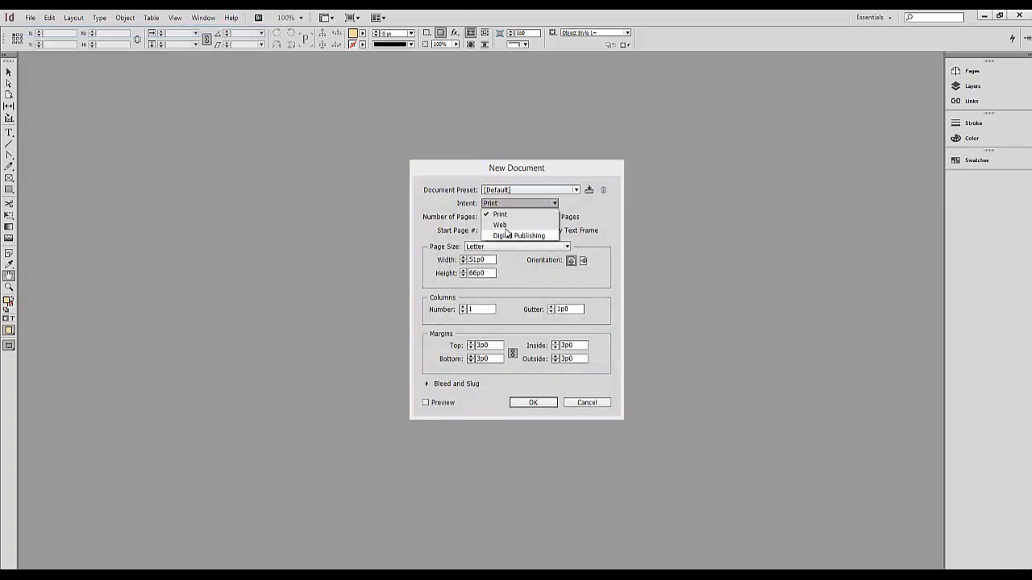
pyautogui.click(505, 226)
pyautogui.click(426, 403)
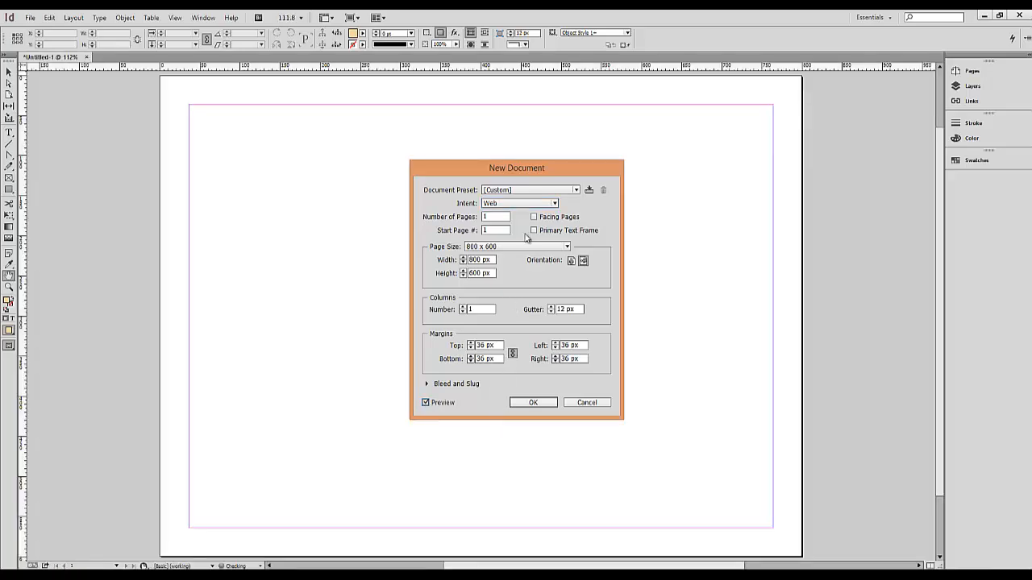
# Create the document with 7 pages at a size of 1366 x 768 px
pyautogui.doubleClick(495, 217)
pyautogui.write('7')
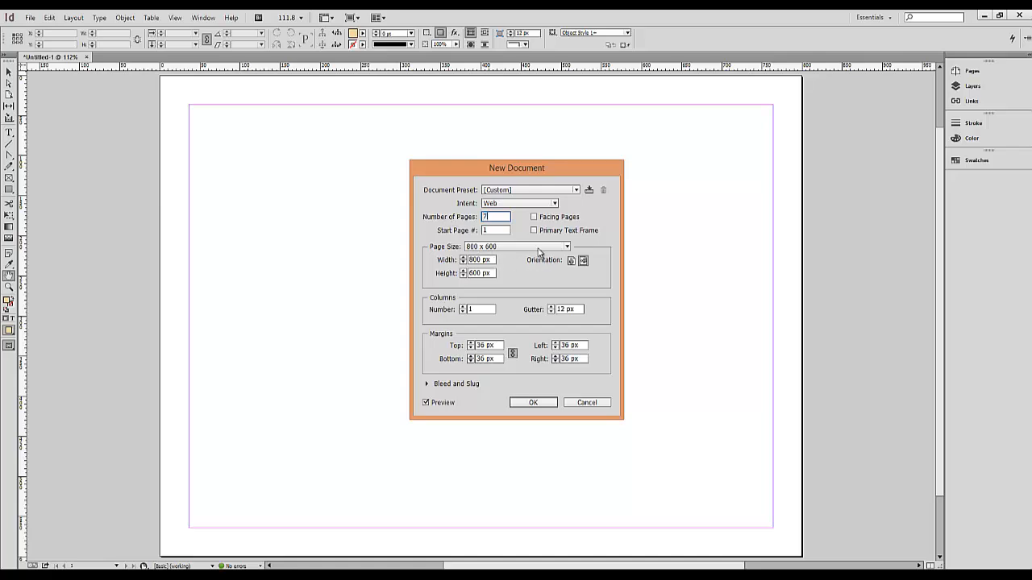
pyautogui.doubleClick(482, 259)
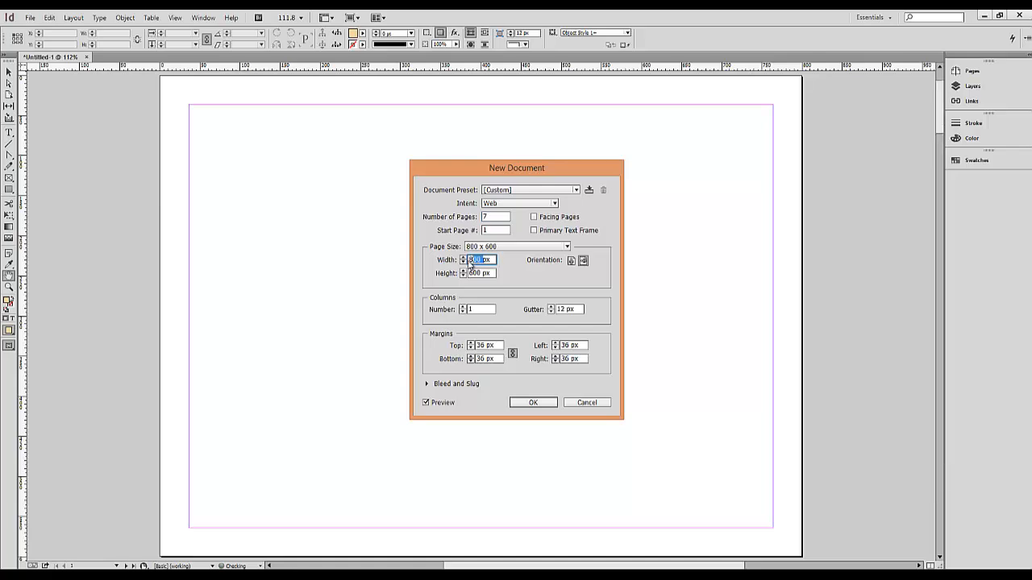
pyautogui.write('1366')
pyautogui.doubleClick(480, 273)
pyautogui.write('768')
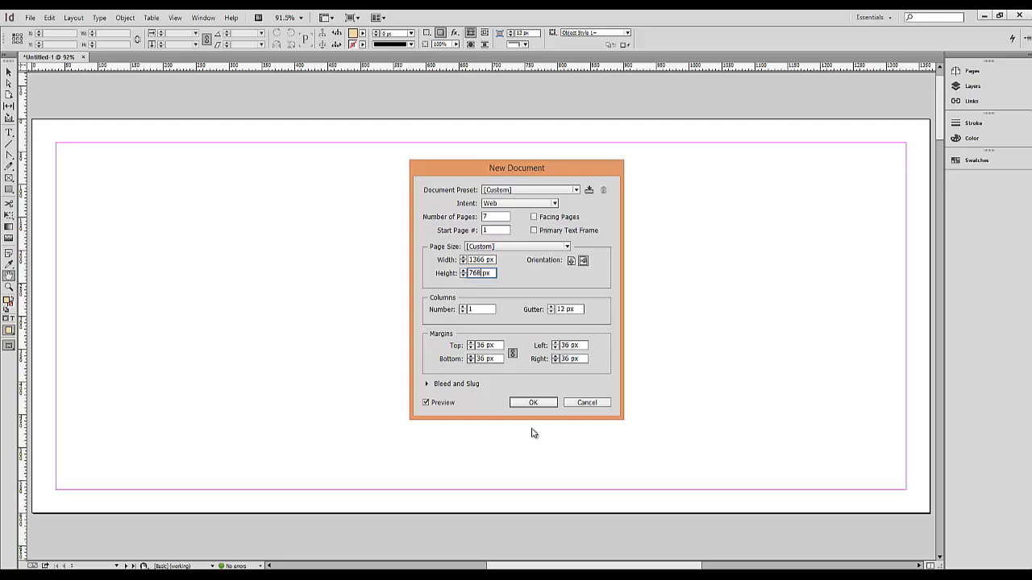
pyautogui.click(532, 403)
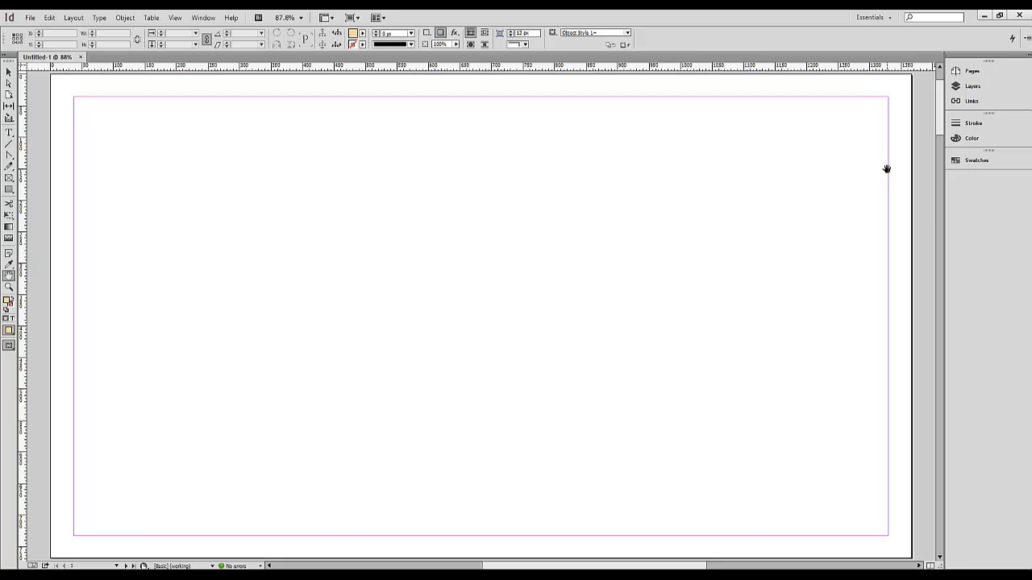
# Show the thumbnails of all seven pages and open page 2 for editing
pyautogui.click(203, 18)
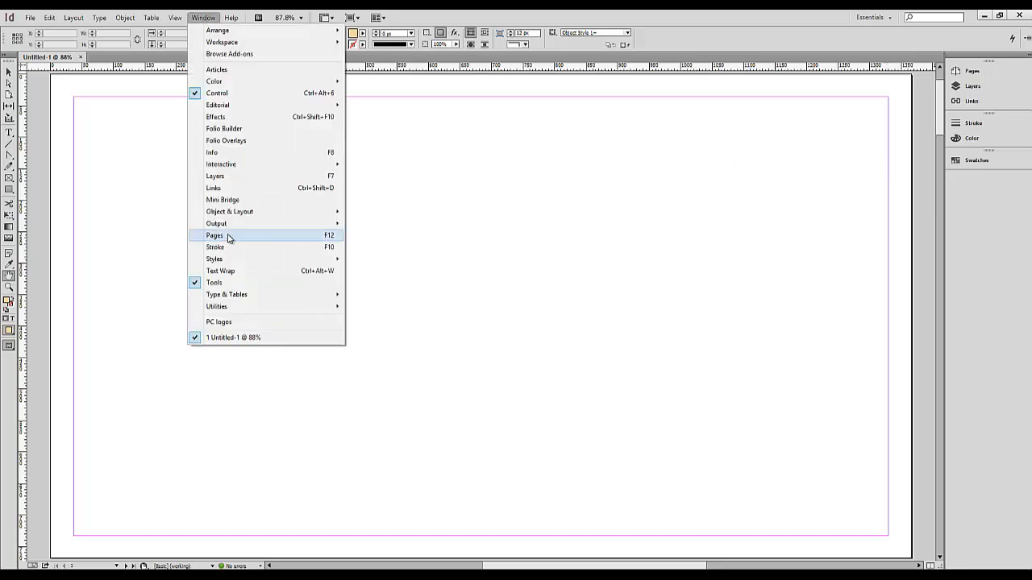
pyautogui.click(215, 236)
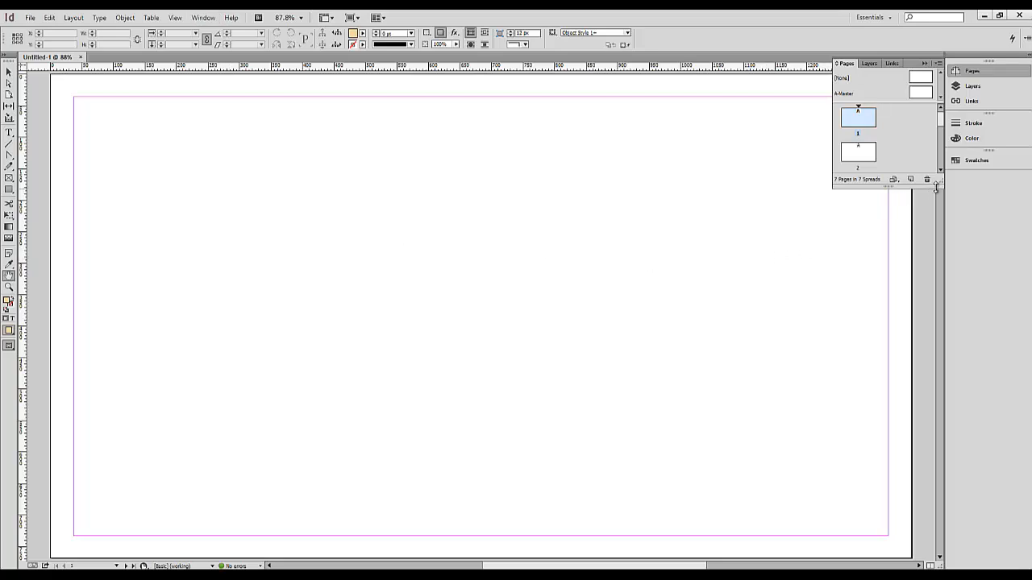
pyautogui.moveTo(935, 187); pyautogui.dragTo(926, 373)
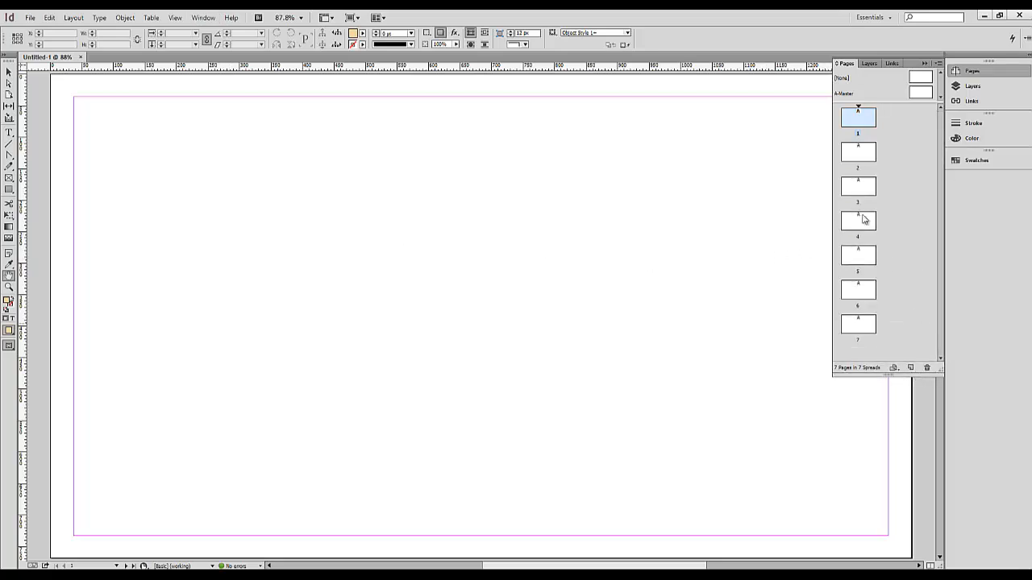
pyautogui.doubleClick(868, 156)
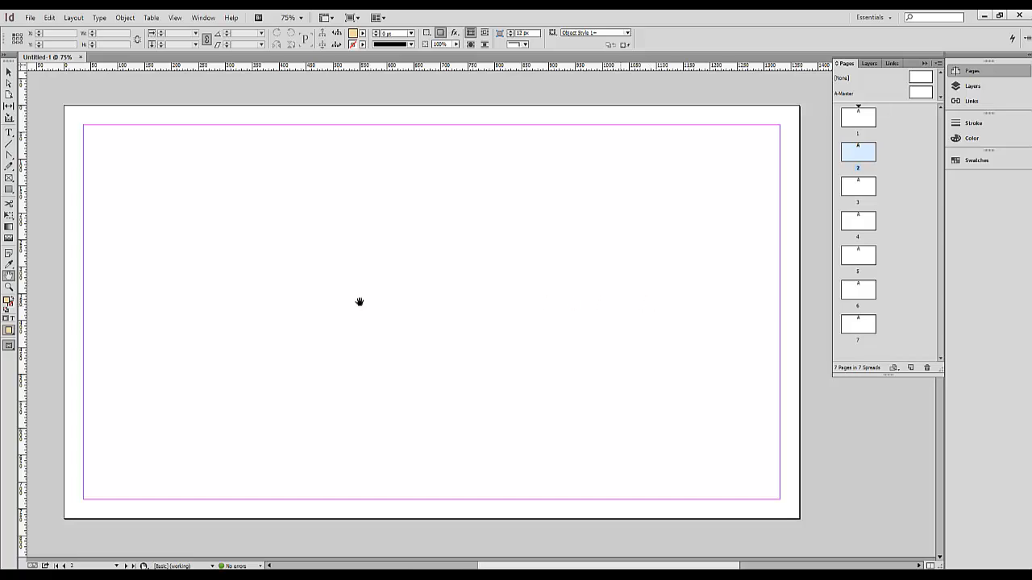
# Draw a full-width rectangle about 1366 x 431 px from the top-left corner of page 2
pyautogui.click(10, 190)
pyautogui.moveTo(62, 104); pyautogui.dragTo(798, 337)
pyautogui.press('v')
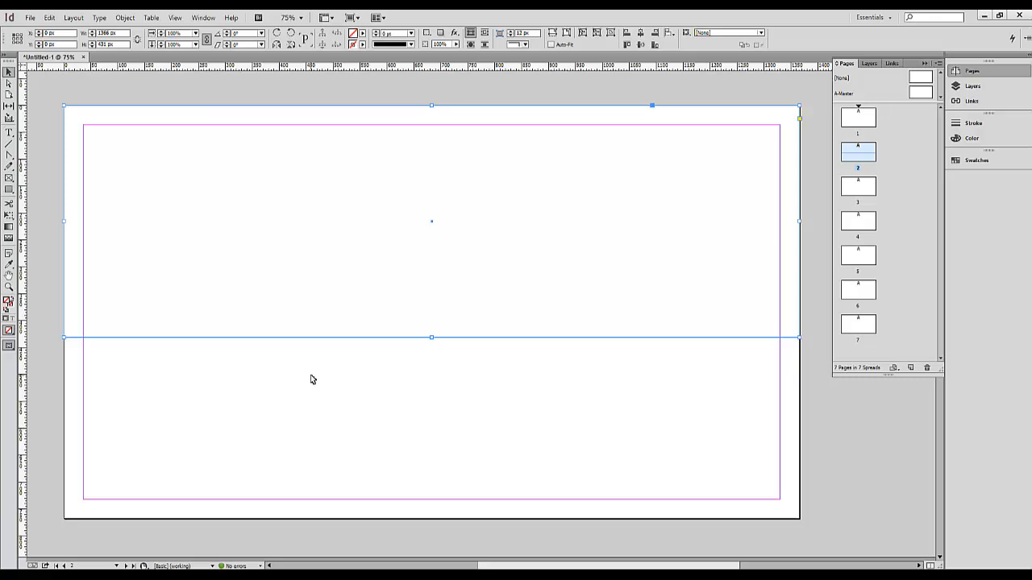
# Fill the top rectangle with blue from the RGB spectrum and darken it to a blue value of about 124
pyautogui.click(206, 18)
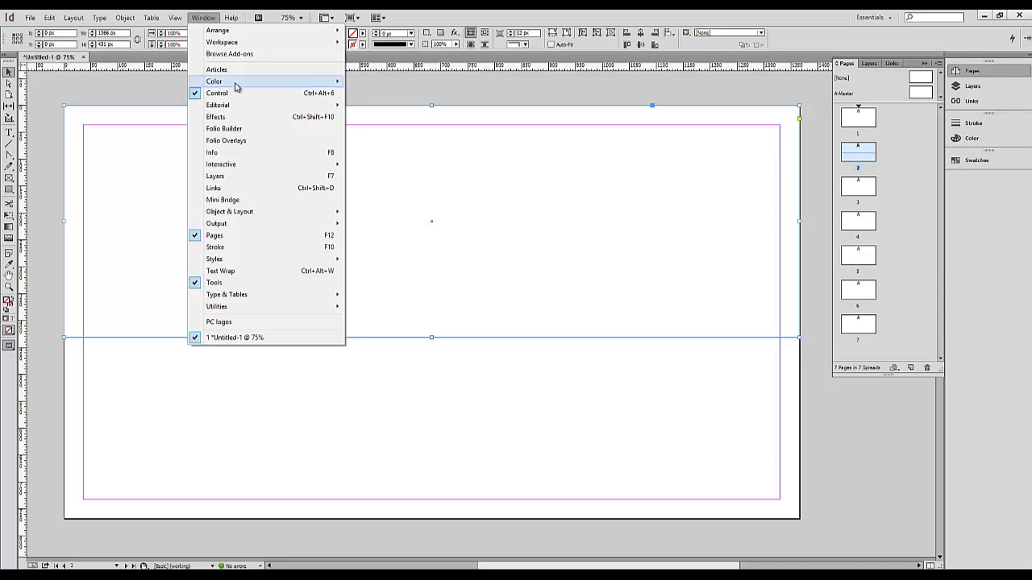
pyautogui.moveTo(238, 87)
pyautogui.click(371, 93)
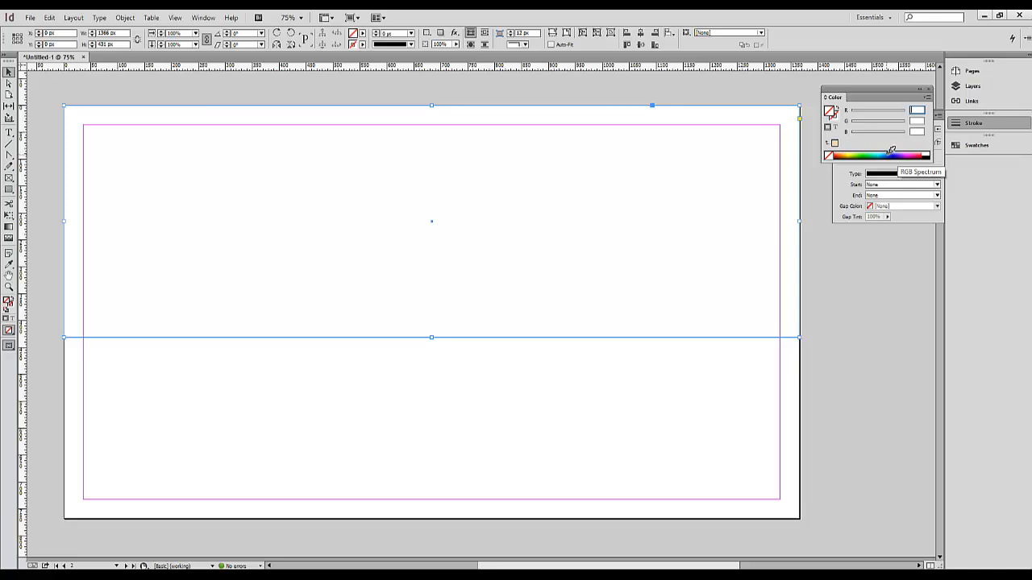
pyautogui.click(891, 153)
pyautogui.click(889, 152)
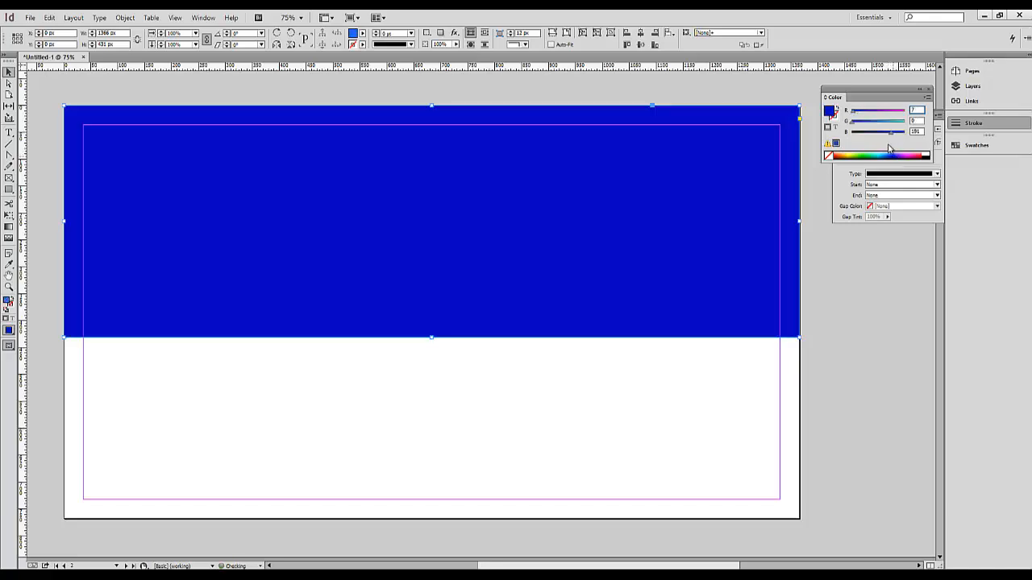
pyautogui.moveTo(890, 132); pyautogui.dragTo(878, 139)
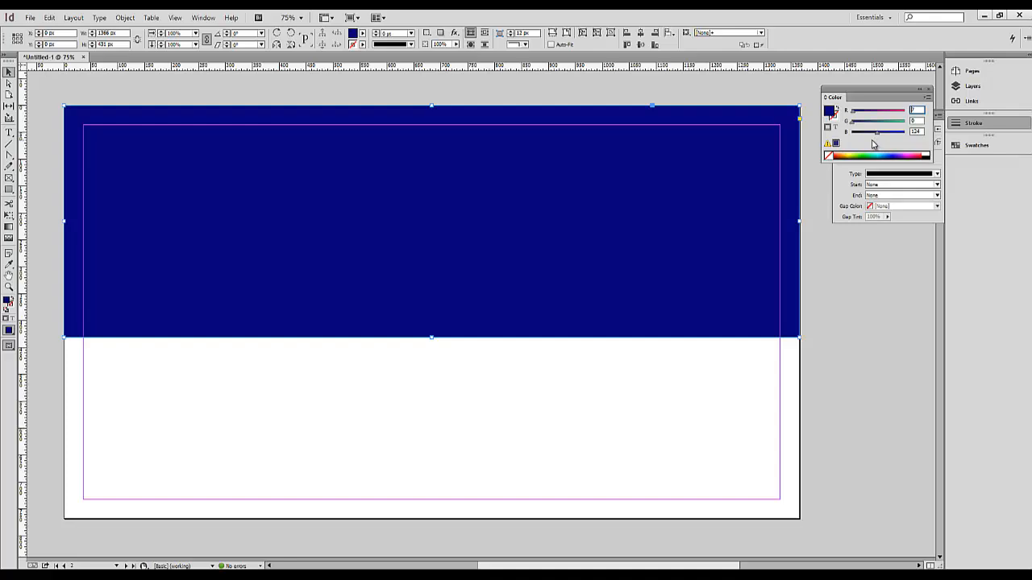
# Draw a full-height black-filled strip along the page's right edge and widen it to about 98 px
pyautogui.click(9, 189)
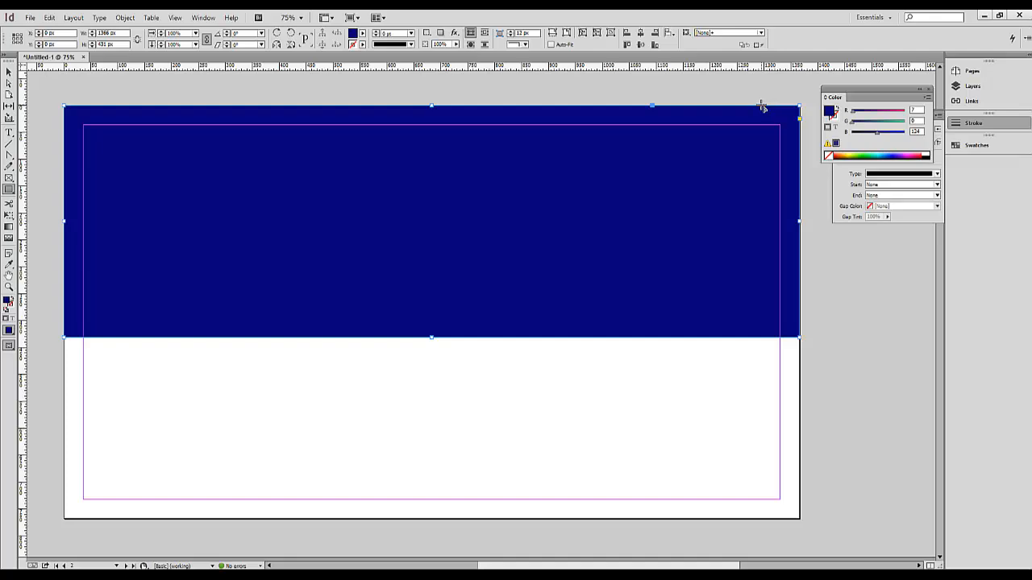
pyautogui.moveTo(762, 106)
pyautogui.mouseDown()
pyautogui.moveTo(796, 121)
pyautogui.moveTo(798, 518)
pyautogui.mouseUp()
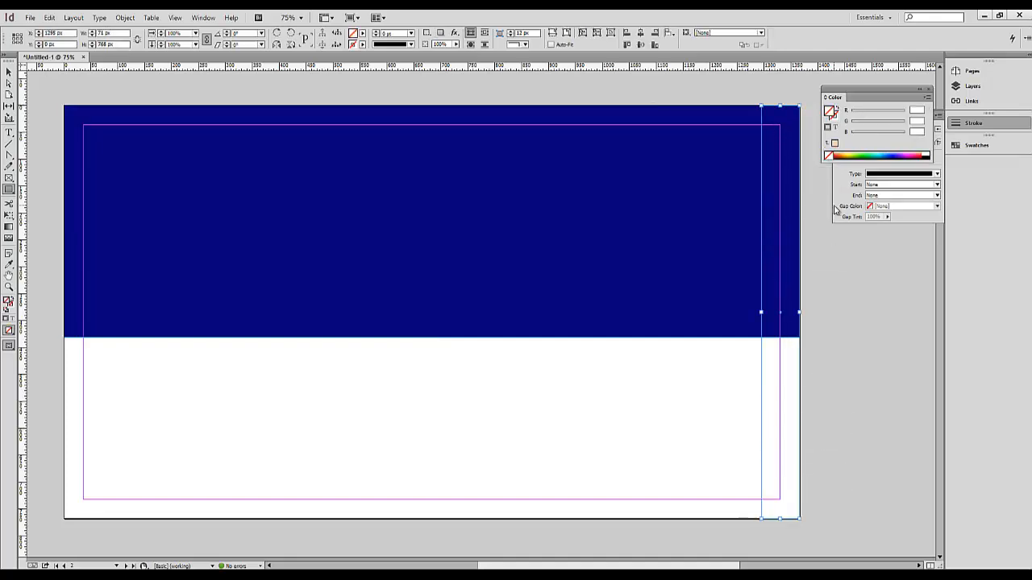
pyautogui.click(928, 154)
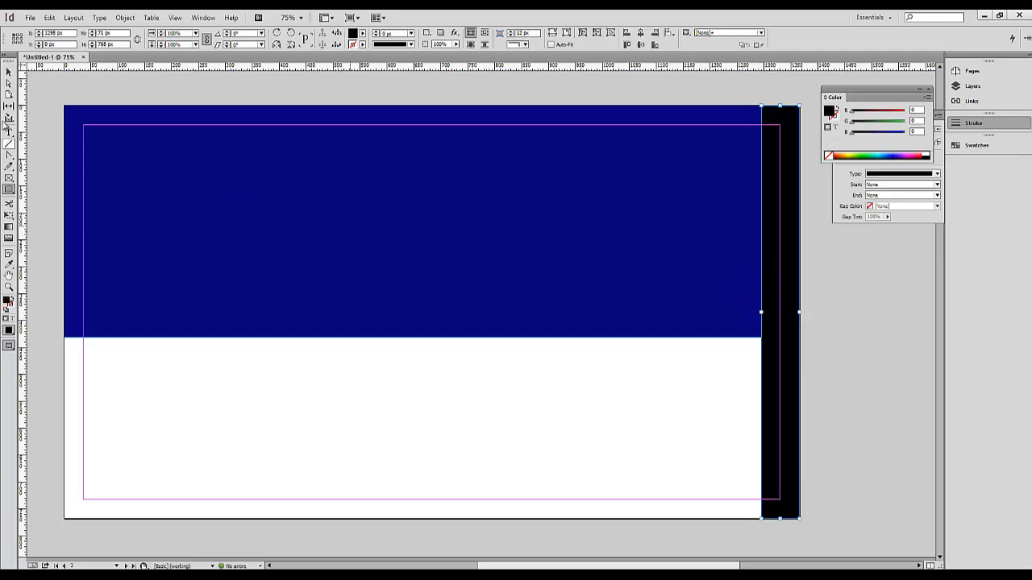
pyautogui.click(8, 72)
pyautogui.moveTo(760, 313); pyautogui.dragTo(747, 311)
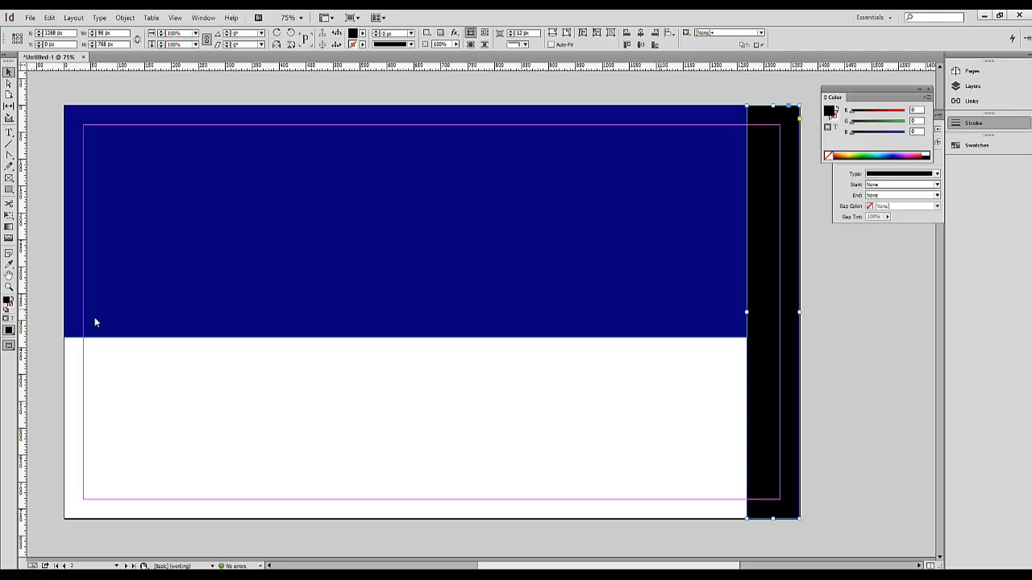
# Draw a full-width footer rectangle about 65 px high along the page's bottom edge and fill it with the header's sampled dark blue
pyautogui.click(9, 189)
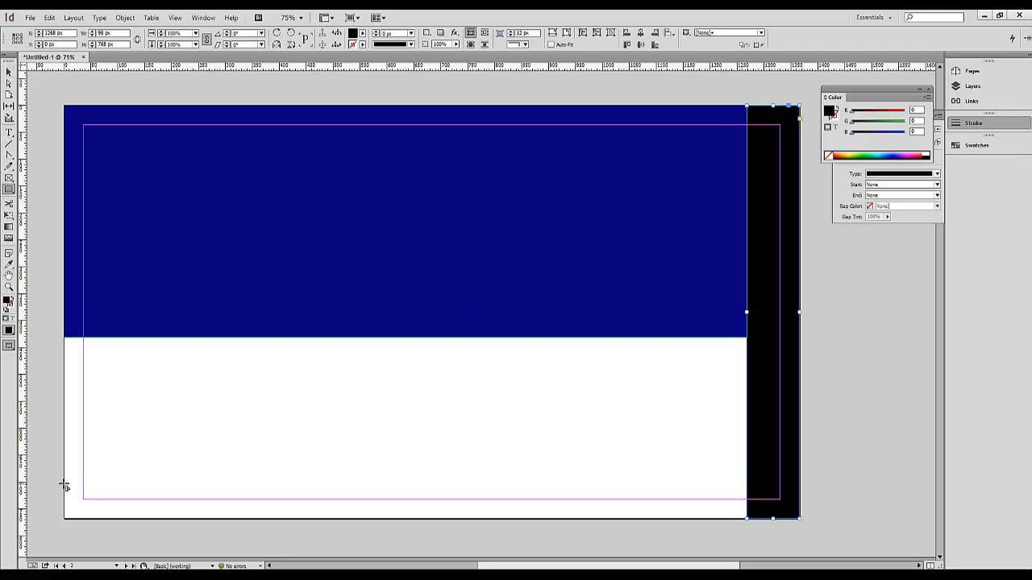
pyautogui.moveTo(64, 485)
pyautogui.mouseDown()
pyautogui.moveTo(187, 512)
pyautogui.moveTo(798, 518)
pyautogui.mouseUp()
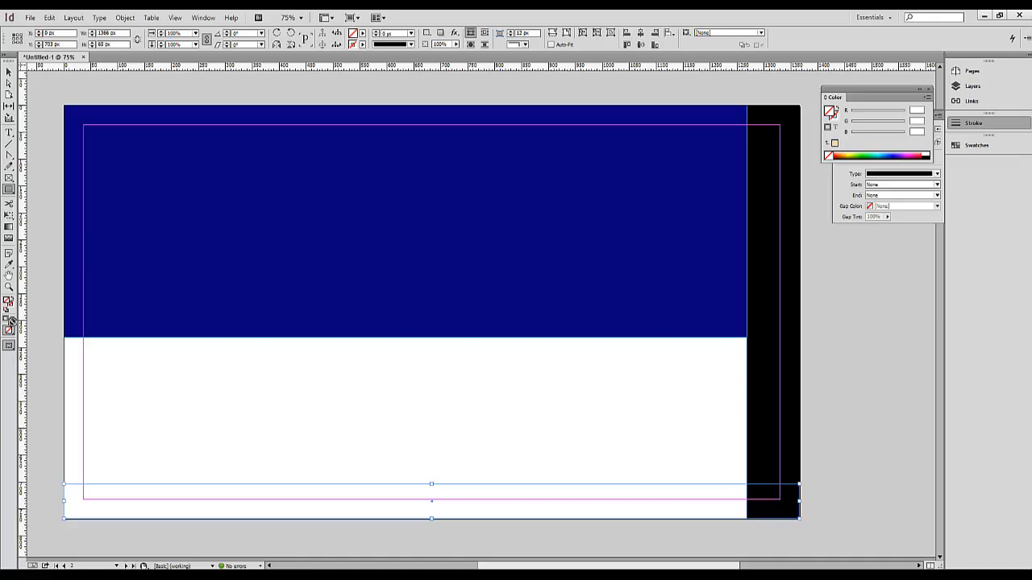
pyautogui.click(9, 266)
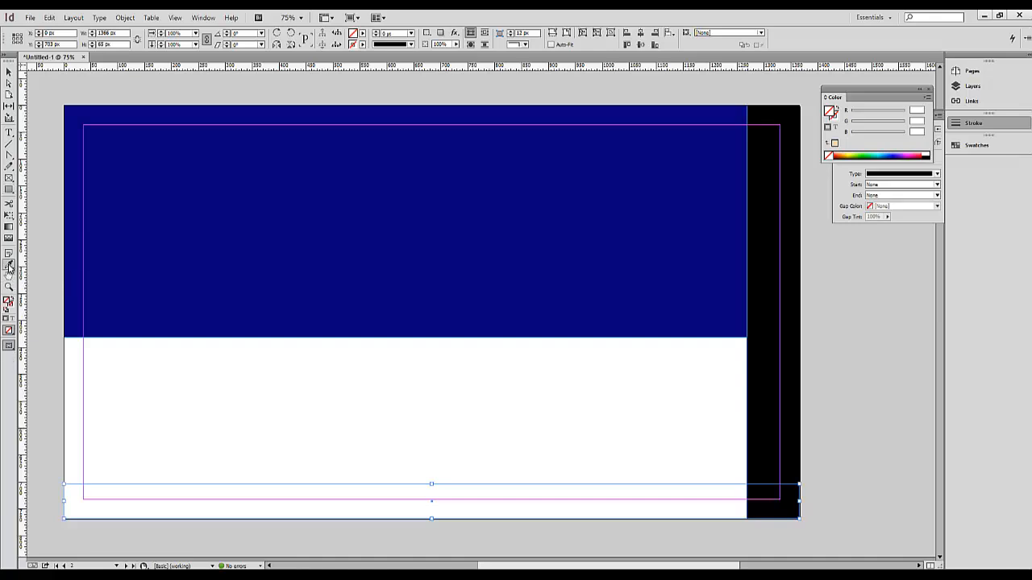
pyautogui.click(236, 220)
pyautogui.press('v')
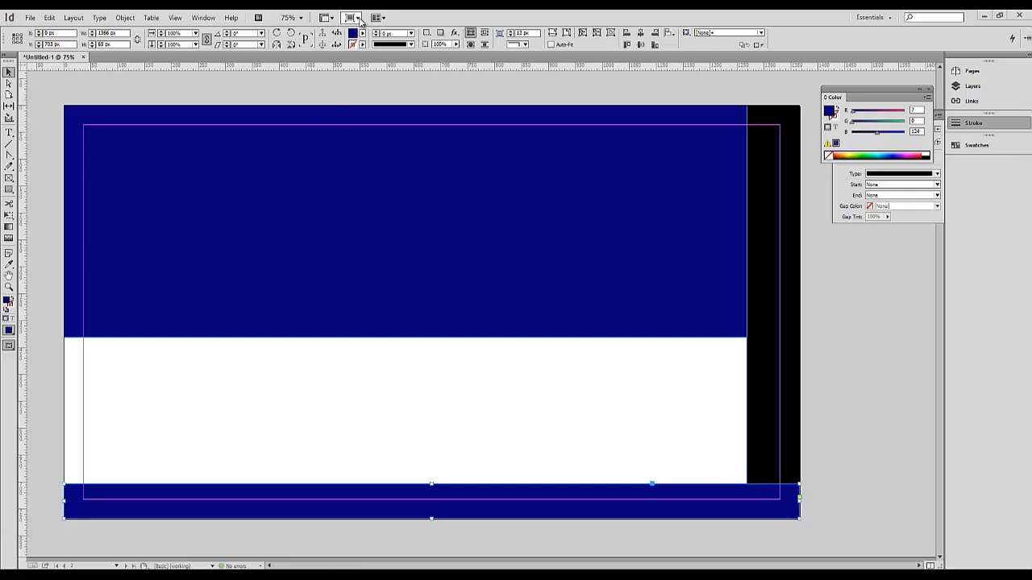
# Switch the screen mode to Preview and deselect the footer rectangle
pyautogui.click(358, 18)
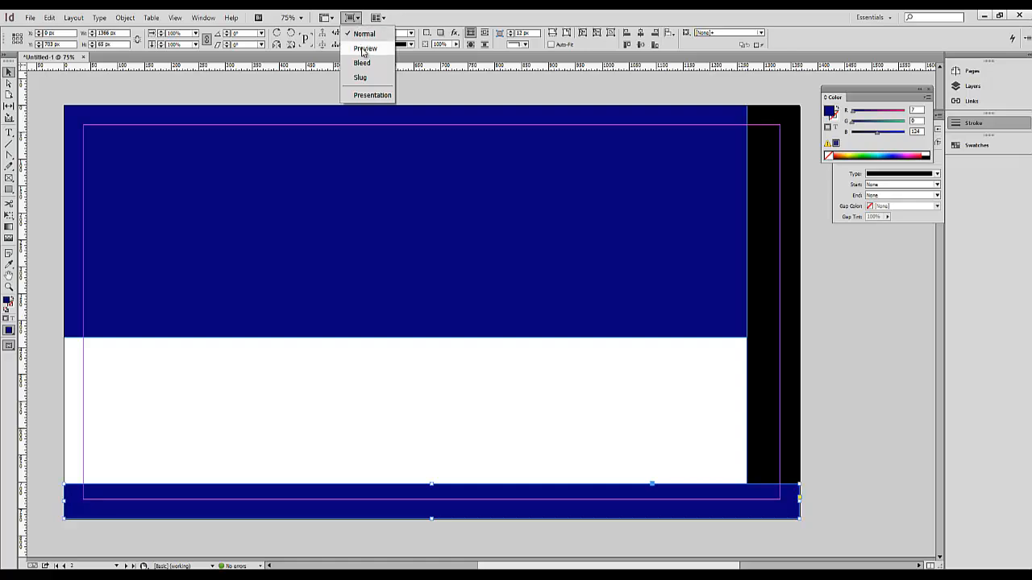
pyautogui.click(365, 49)
pyautogui.click(849, 375)
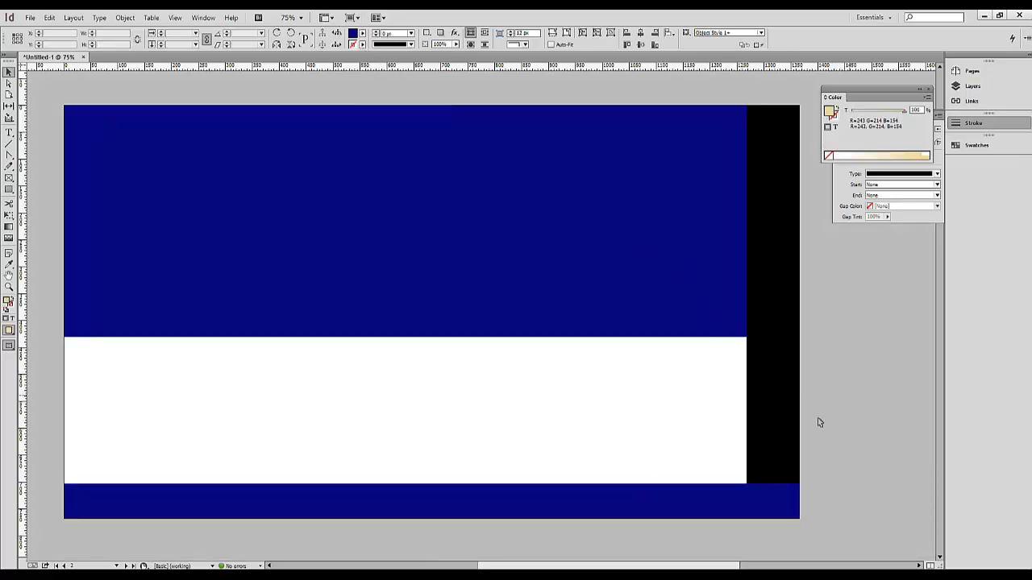
# Bring the black vertical strip to the front so it overlaps the footer rectangle
pyautogui.click(770, 188)
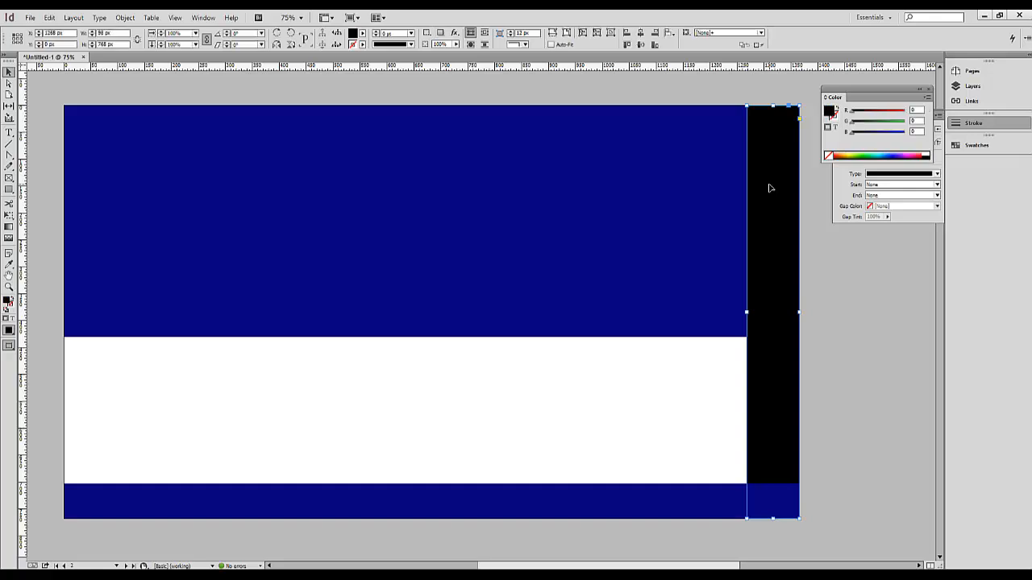
pyautogui.rightClick(770, 187)
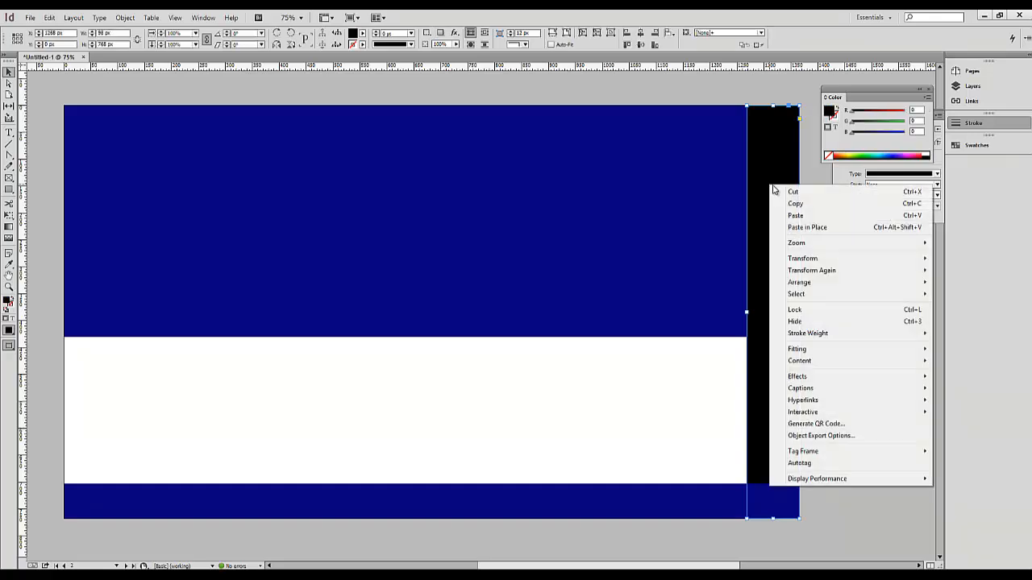
pyautogui.moveTo(790, 283)
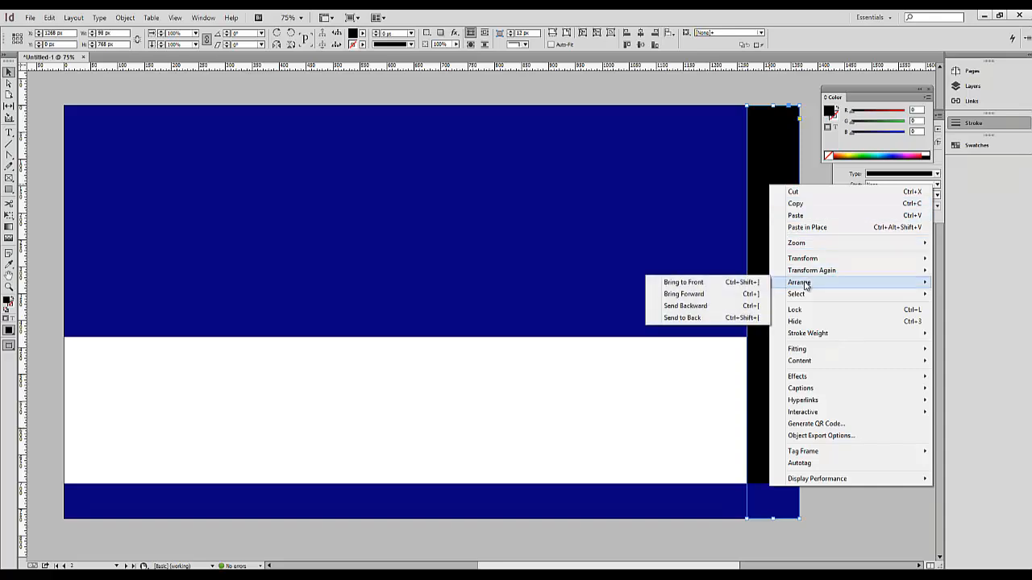
pyautogui.click(689, 283)
pyautogui.press('m')
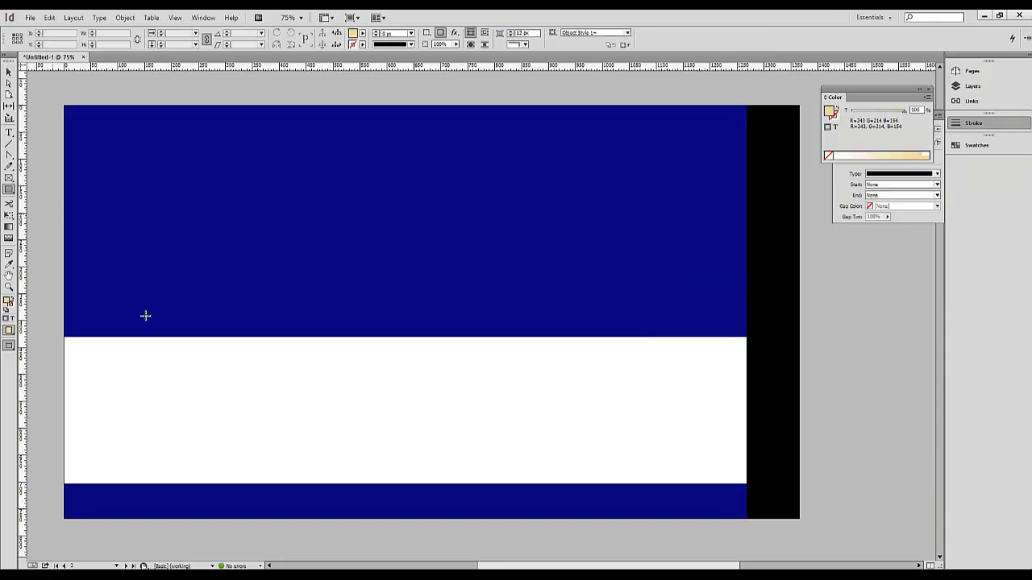
# Draw a rectangle about 634 px wide and 265 px high at the left of the white band and fill it light grey
pyautogui.moveTo(65, 342)
pyautogui.mouseDown()
pyautogui.moveTo(318, 477)
pyautogui.moveTo(405, 484)
pyautogui.mouseUp()
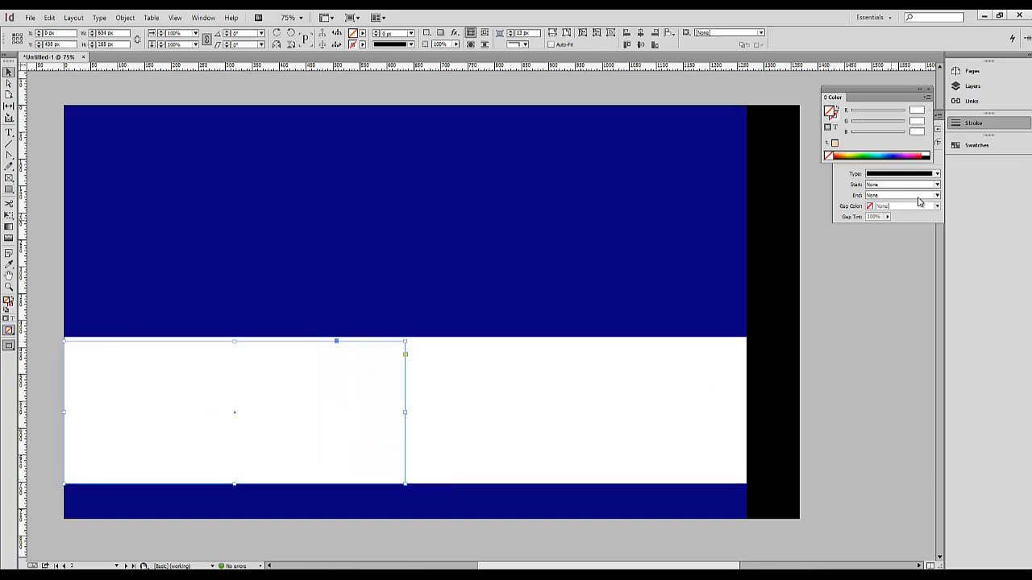
pyautogui.click(927, 154)
pyautogui.click(866, 132)
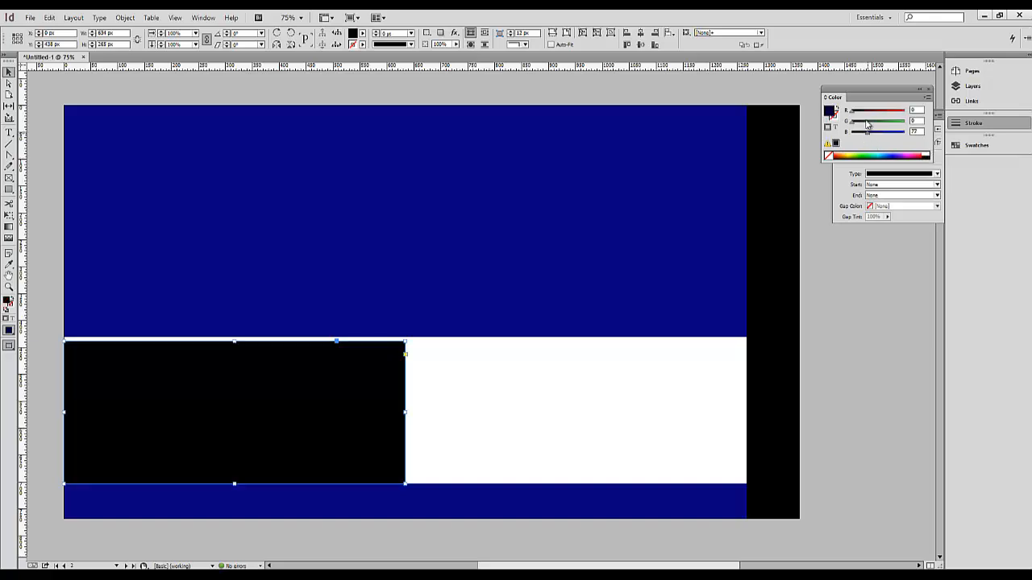
pyautogui.click(872, 122)
pyautogui.moveTo(889, 124); pyautogui.dragTo(895, 121)
# Copy the grey rectangle into the blue header and shrink it into two side-by-side boxes about 214 px high
pyautogui.moveTo(394, 377); pyautogui.dragTo(706, 225)
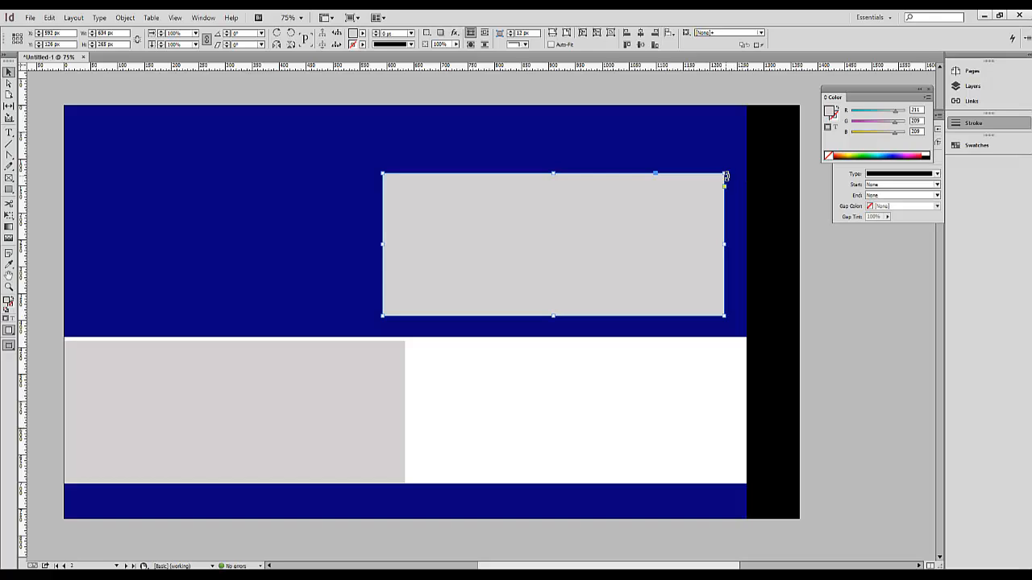
pyautogui.moveTo(725, 174); pyautogui.dragTo(500, 201)
pyautogui.moveTo(468, 252); pyautogui.dragTo(656, 269)
pyautogui.keyDown('shift'); pyautogui.click(566, 276); pyautogui.keyUp('shift')
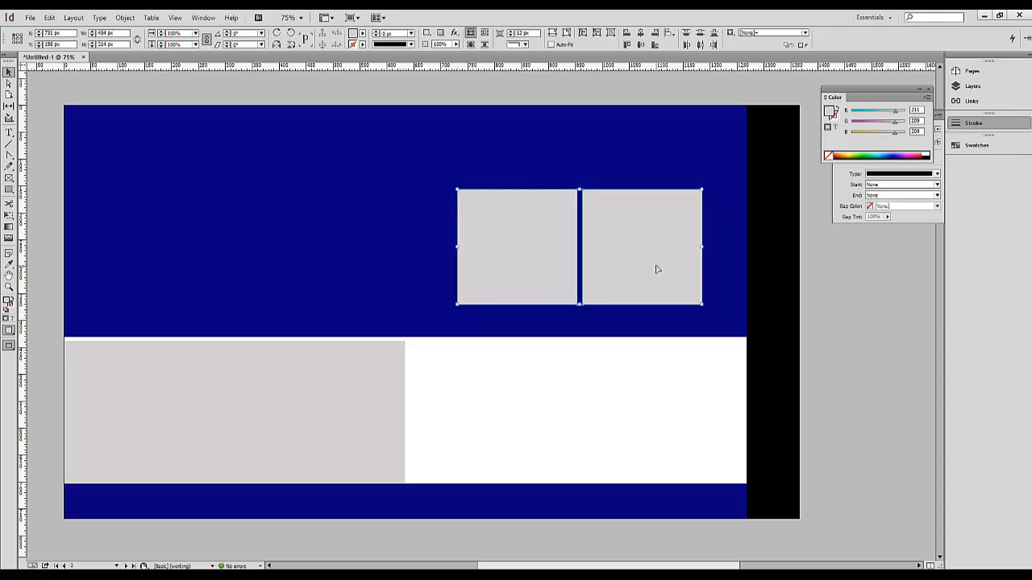
pyautogui.click(656, 269)
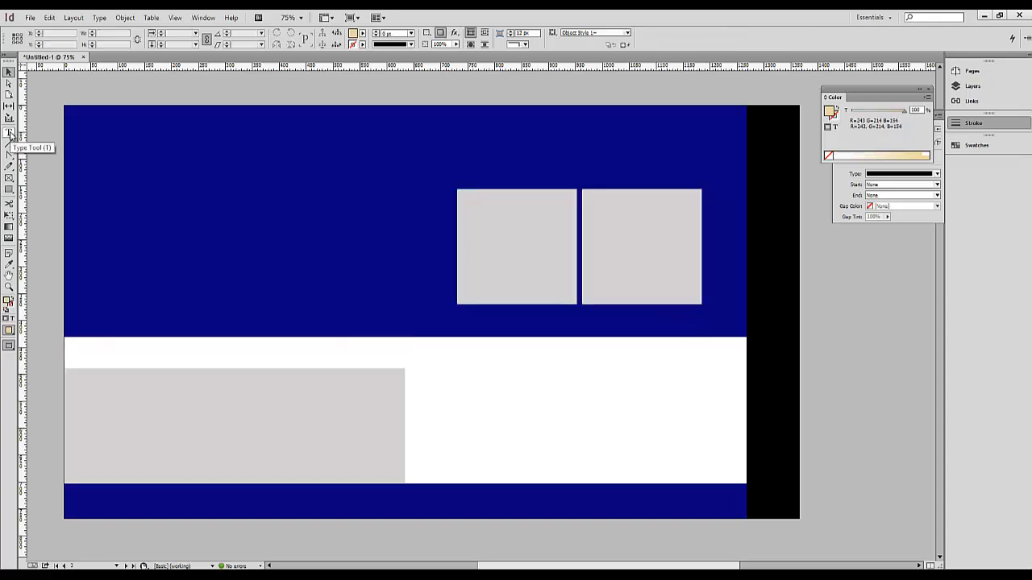
# Draw a text frame about 542 px wide beside the grey rectangle in the white band and fill it with placeholder text
pyautogui.click(9, 133)
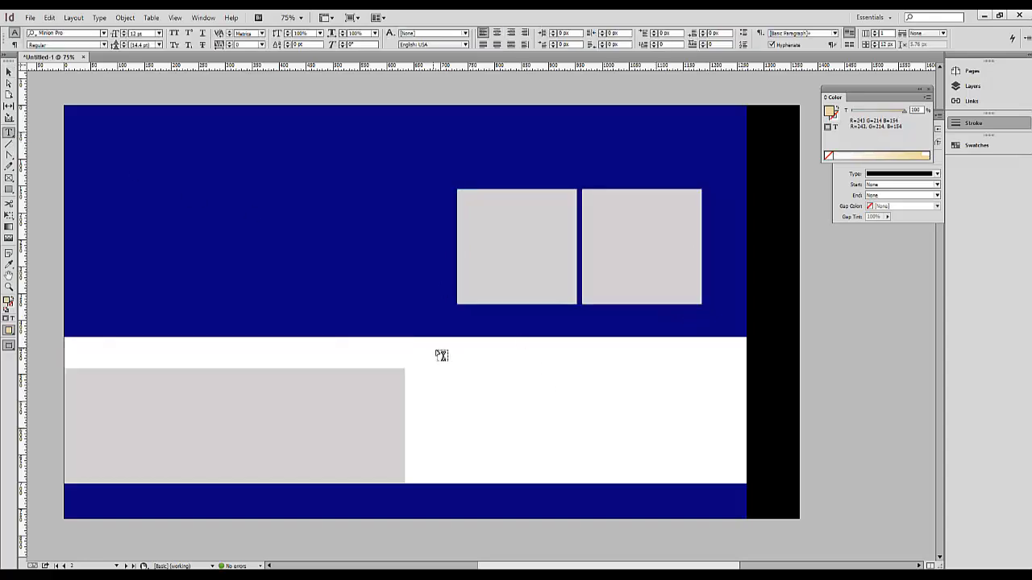
pyautogui.moveTo(439, 349); pyautogui.dragTo(716, 458)
pyautogui.moveTo(725, 465); pyautogui.dragTo(725, 461)
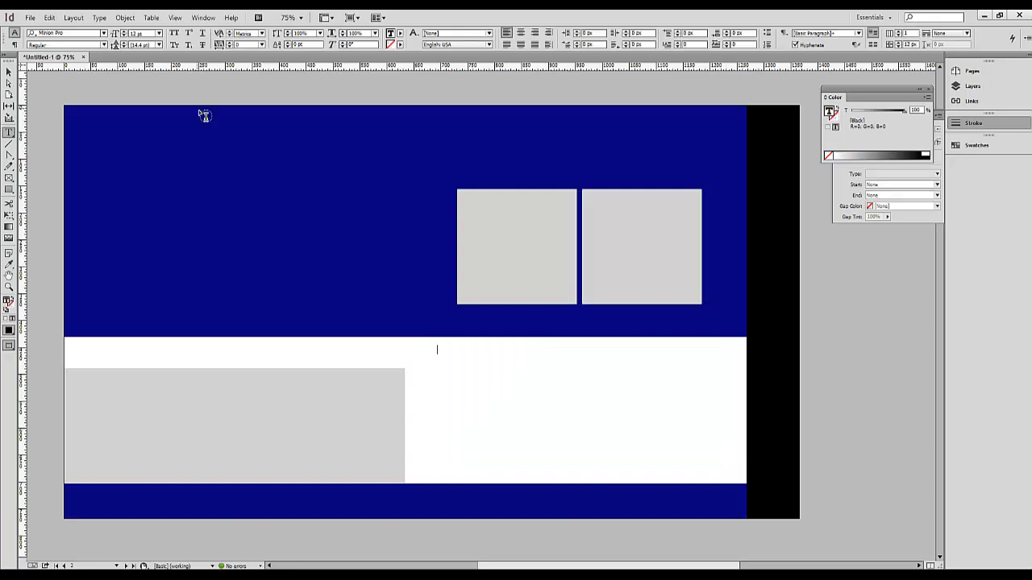
pyautogui.click(99, 18)
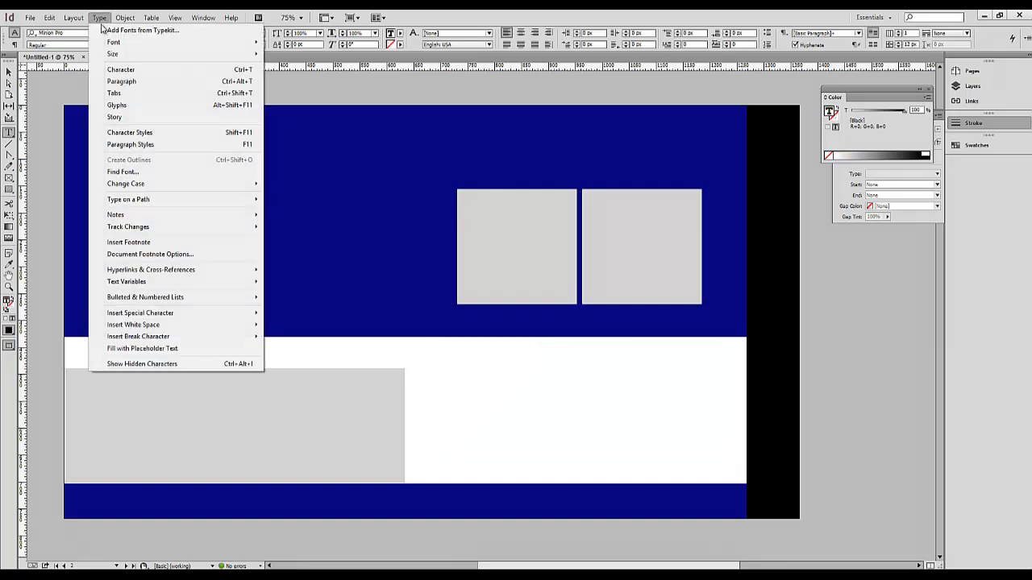
pyautogui.click(179, 349)
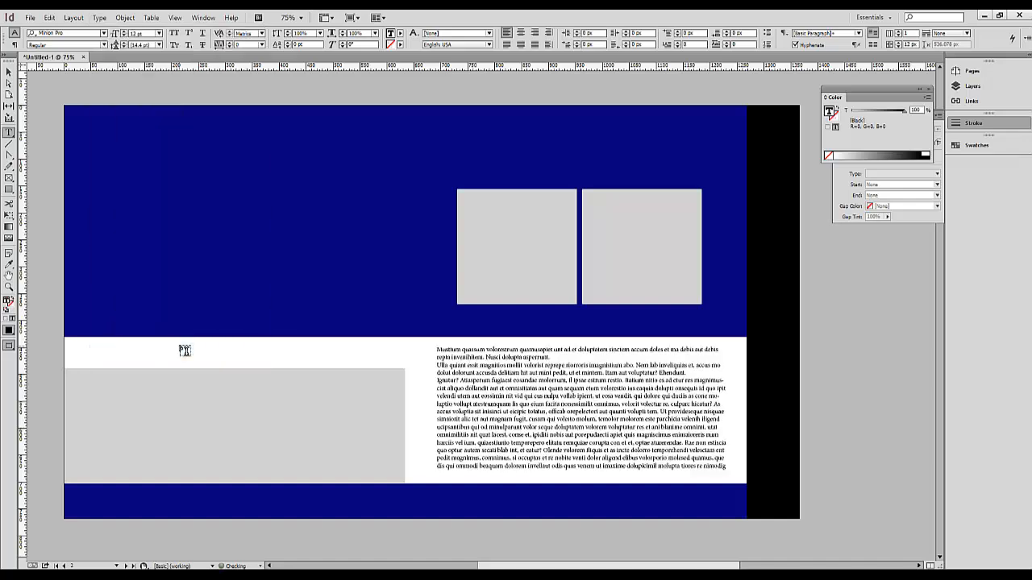
# Lower the placeholder text frame's top edge to about 201 px frame height and shift the frame slightly right
pyautogui.click(9, 74)
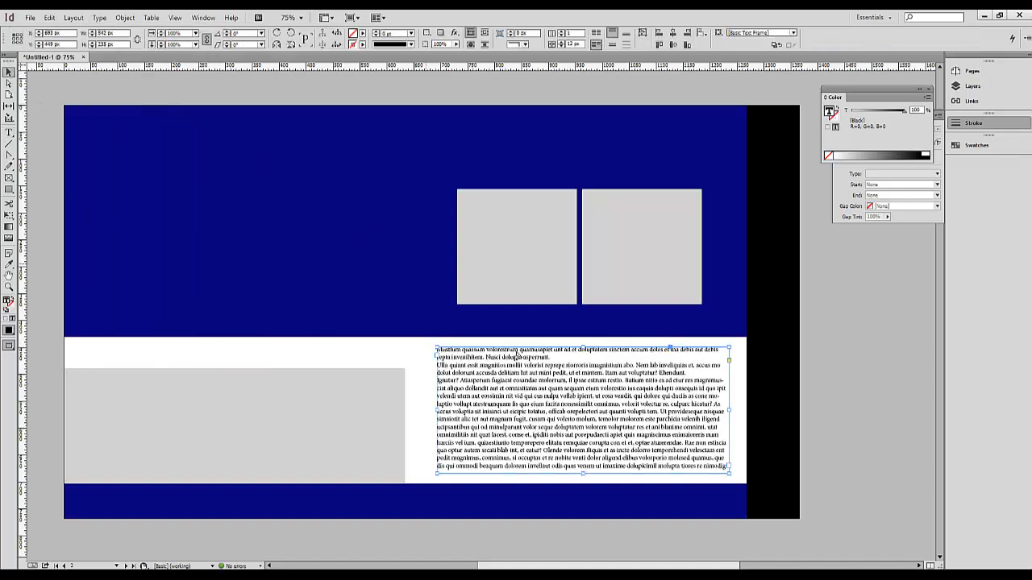
pyautogui.moveTo(581, 344); pyautogui.dragTo(583, 364)
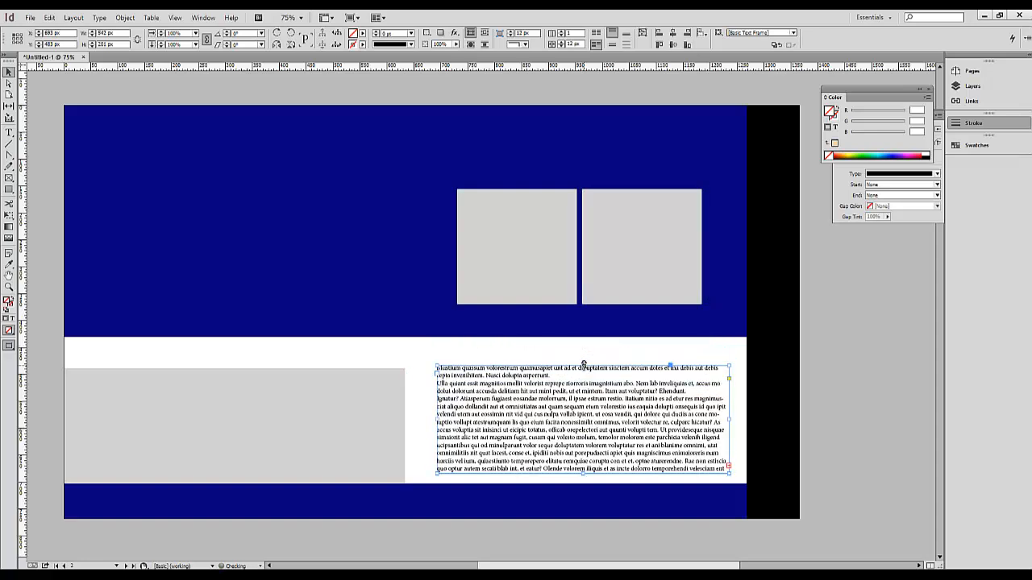
pyautogui.click(586, 359)
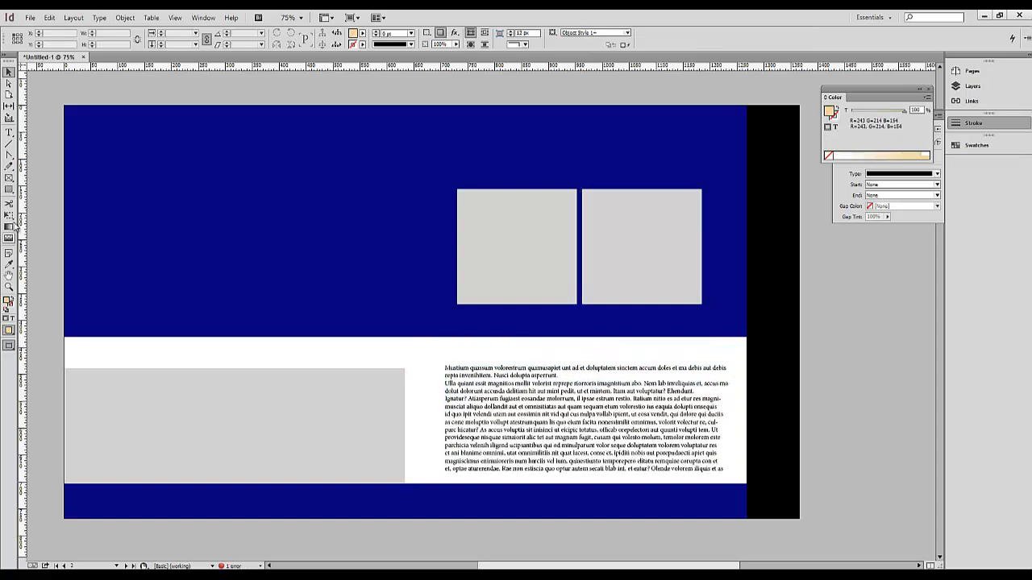
# Add a text frame above the large grey rectangle reading "Photoshop Projects"
pyautogui.click(9, 132)
pyautogui.moveTo(199, 341); pyautogui.dragTo(404, 362)
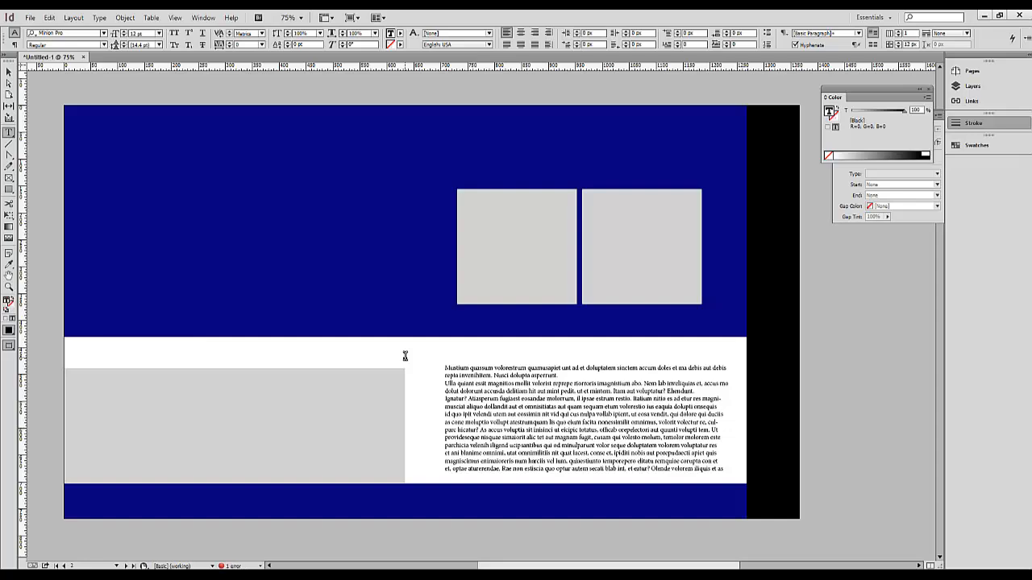
pyautogui.write('Photoshop Projects')
# Set the "Photoshop Projects" heading in Arial Bold
pyautogui.moveTo(264, 344); pyautogui.dragTo(200, 344)
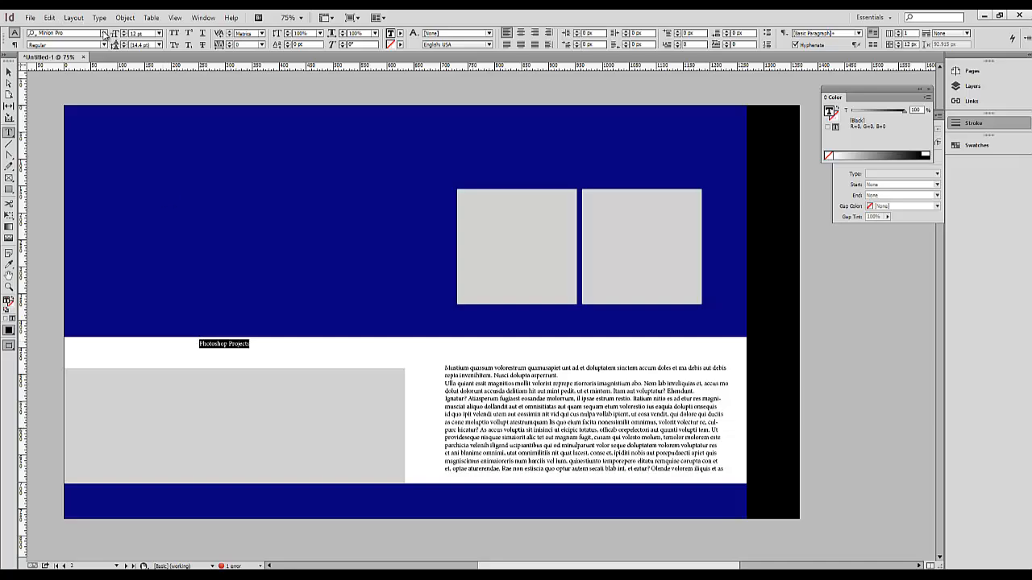
pyautogui.click(46, 33)
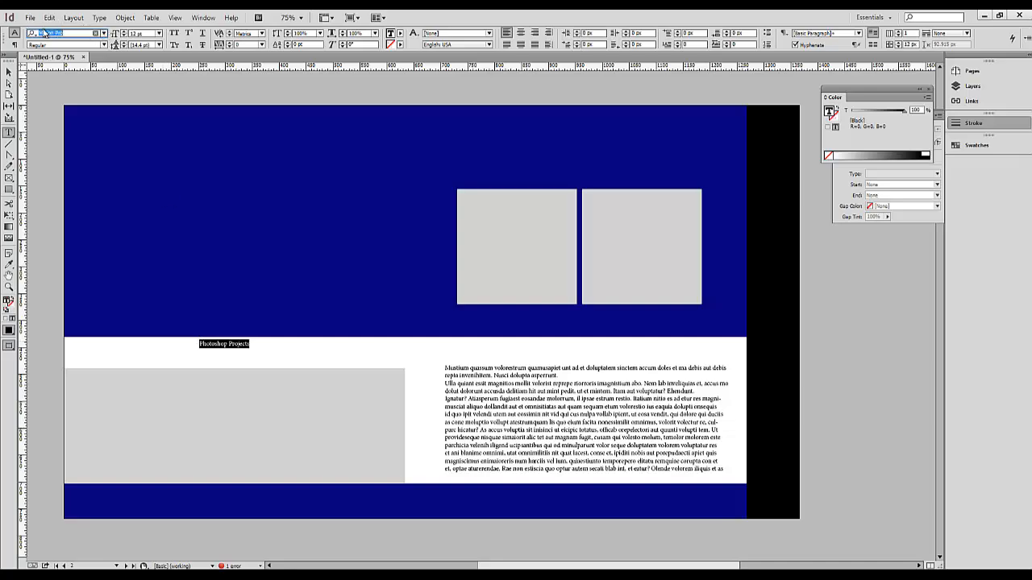
pyautogui.write('arial')
pyautogui.press('Return')
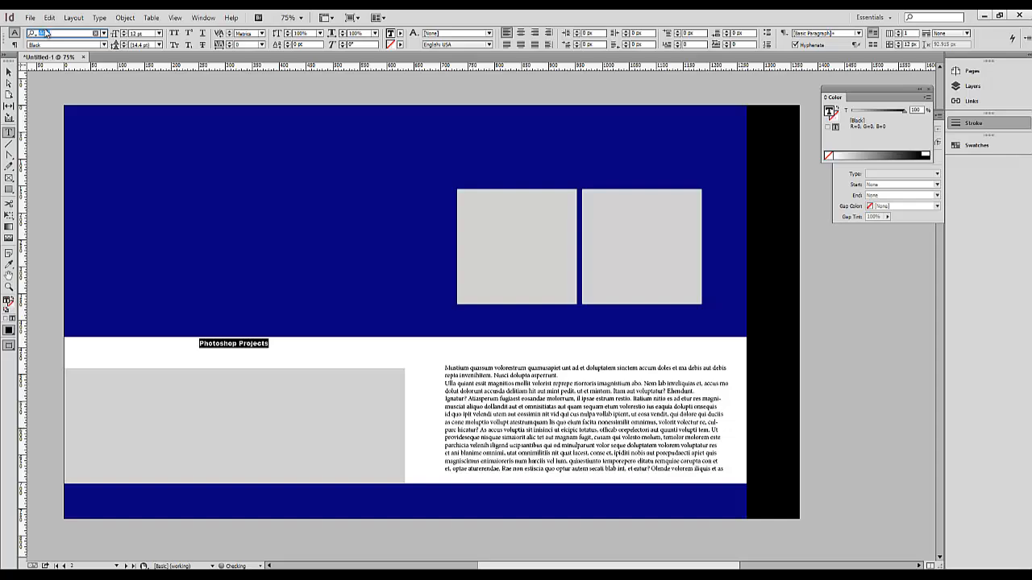
pyautogui.click(104, 45)
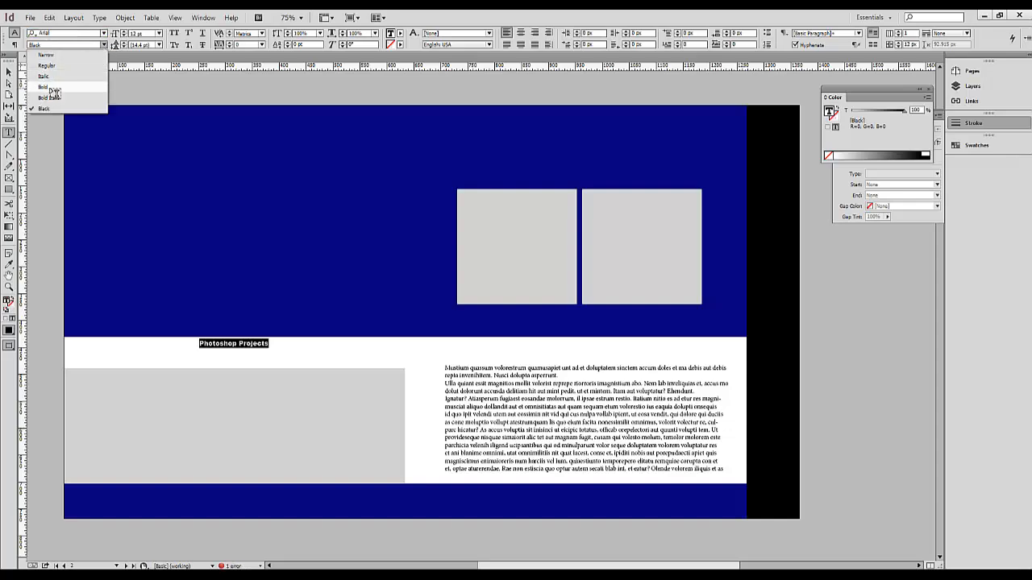
pyautogui.click(44, 77)
# Enlarge the "Photoshop Projects" heading to 31 pt and colour it with the header's sampled dark blue
pyautogui.click(124, 32)
pyautogui.click(124, 32)
pyautogui.click(124, 32)
pyautogui.click(124, 32)
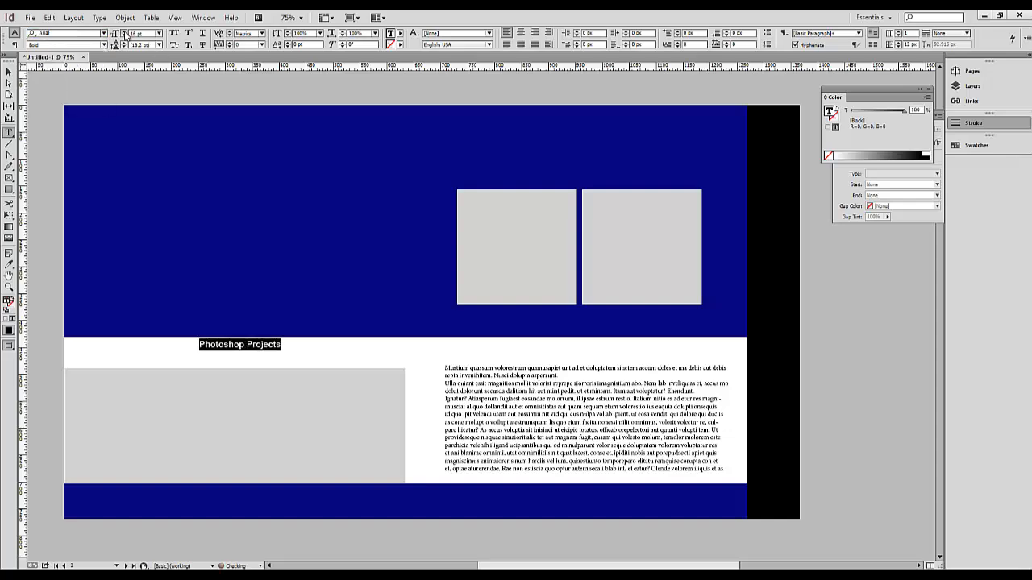
pyautogui.click(125, 32)
pyautogui.click(124, 32)
pyautogui.click(124, 32)
pyautogui.click(124, 32)
pyautogui.click(124, 32)
pyautogui.click(124, 31)
pyautogui.click(124, 32)
pyautogui.click(124, 31)
pyautogui.click(124, 32)
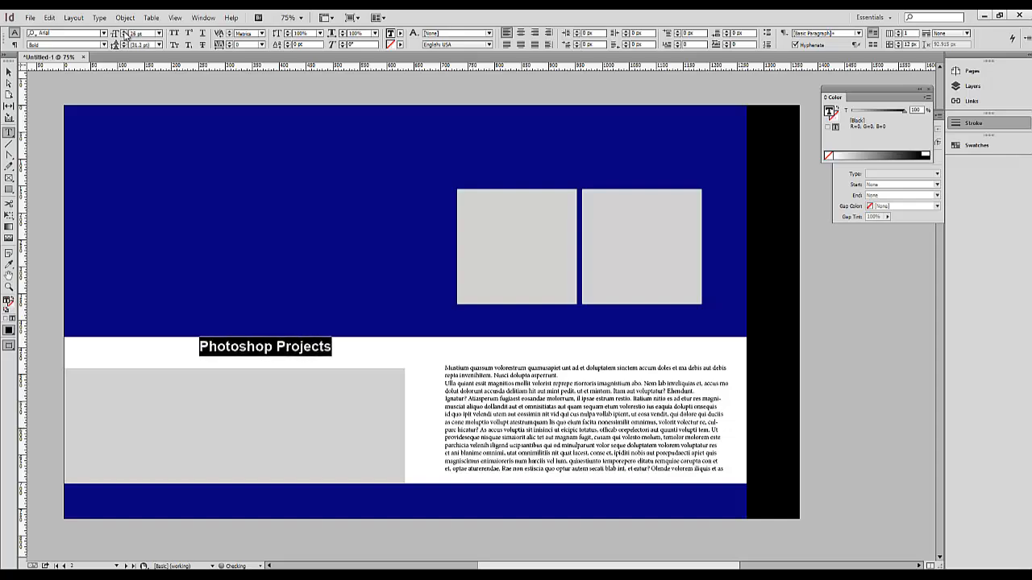
pyautogui.click(124, 31)
pyautogui.click(124, 31)
pyautogui.click(9, 264)
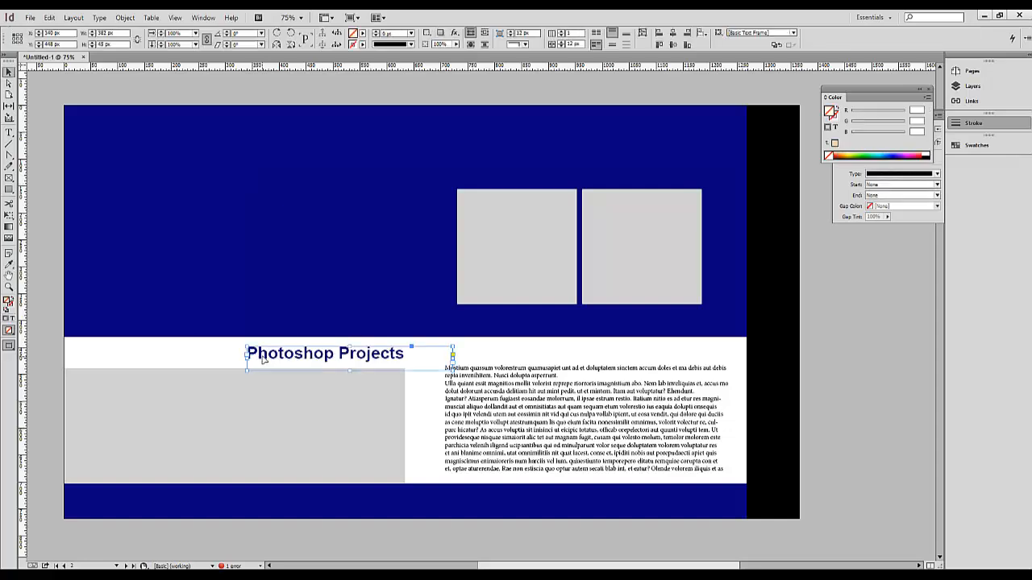
# Duplicate the "Photoshop Projects" heading into the blue header and colour the copy's text white
pyautogui.moveTo(269, 359); pyautogui.dragTo(249, 301)
pyautogui.click(9, 131)
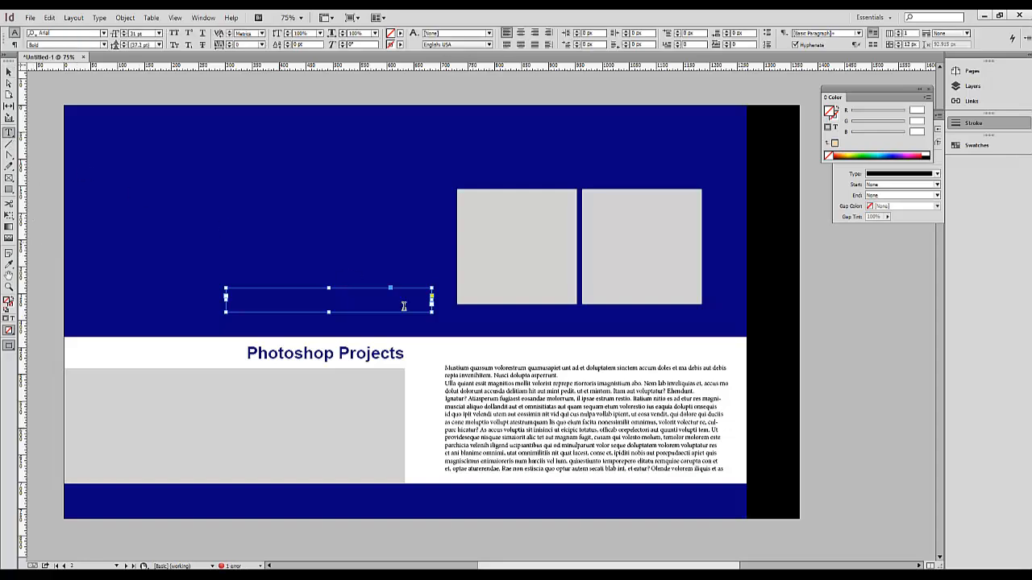
pyautogui.moveTo(408, 296); pyautogui.dragTo(242, 244)
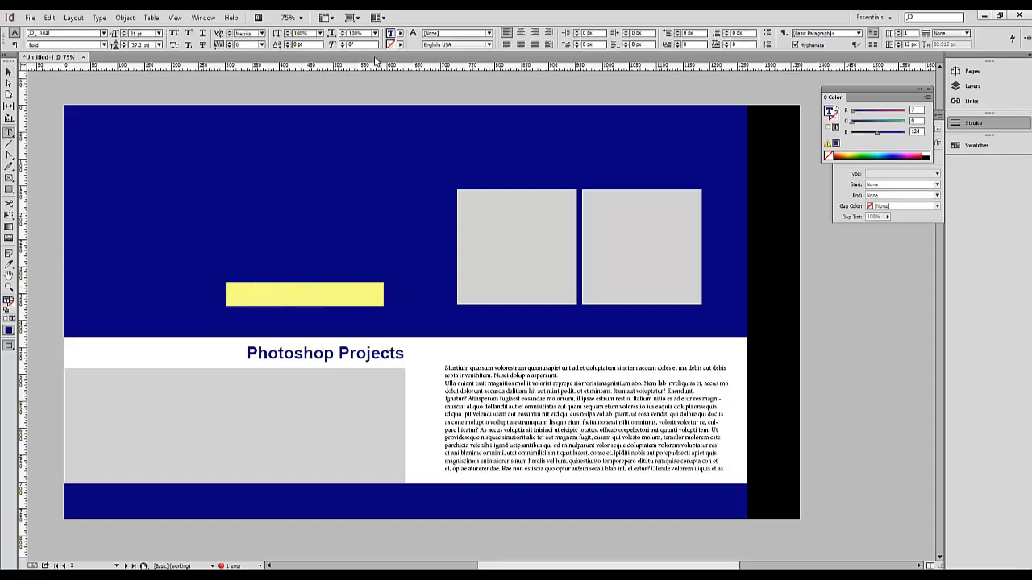
pyautogui.click(927, 154)
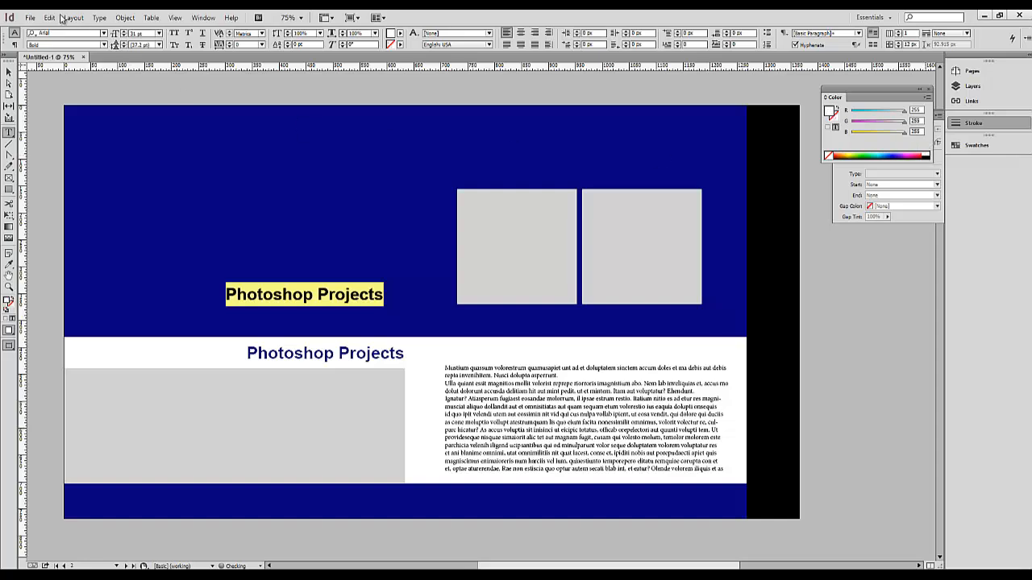
# Move the white heading above the two grey boxes and replace its text with "Design Studio"
pyautogui.click(9, 72)
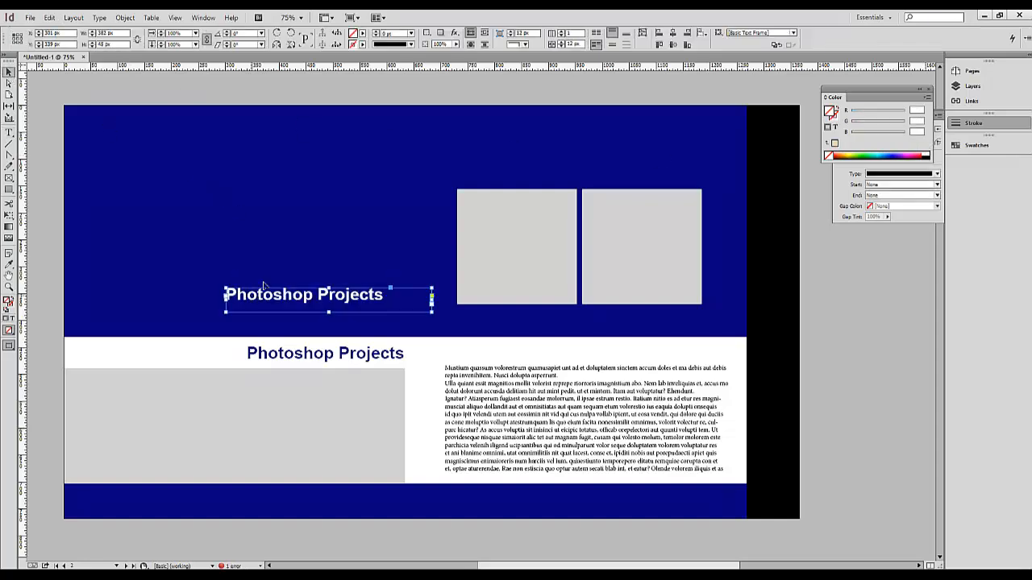
pyautogui.moveTo(265, 286); pyautogui.dragTo(545, 141)
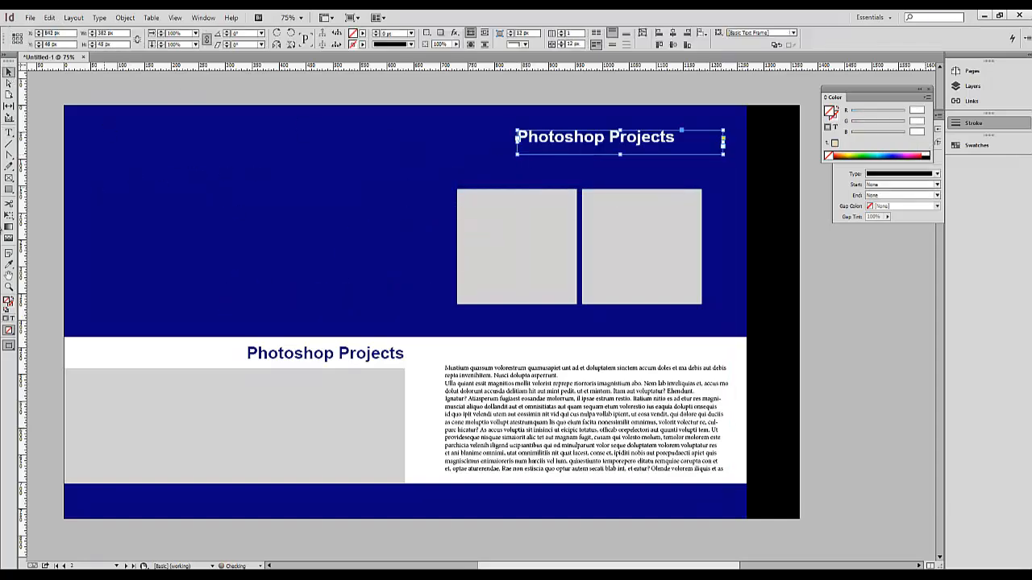
pyautogui.click(9, 132)
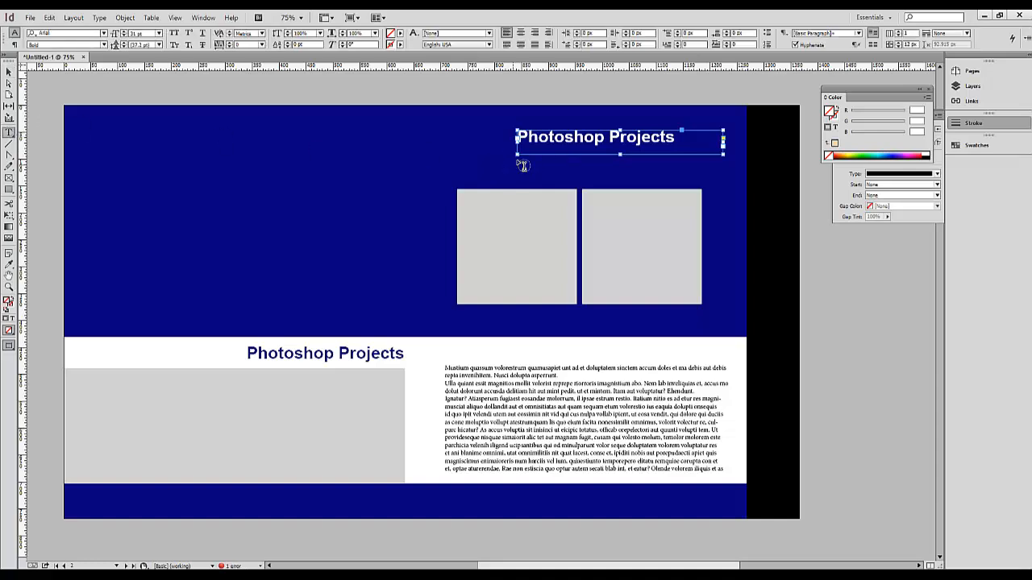
pyautogui.moveTo(701, 143); pyautogui.dragTo(515, 127)
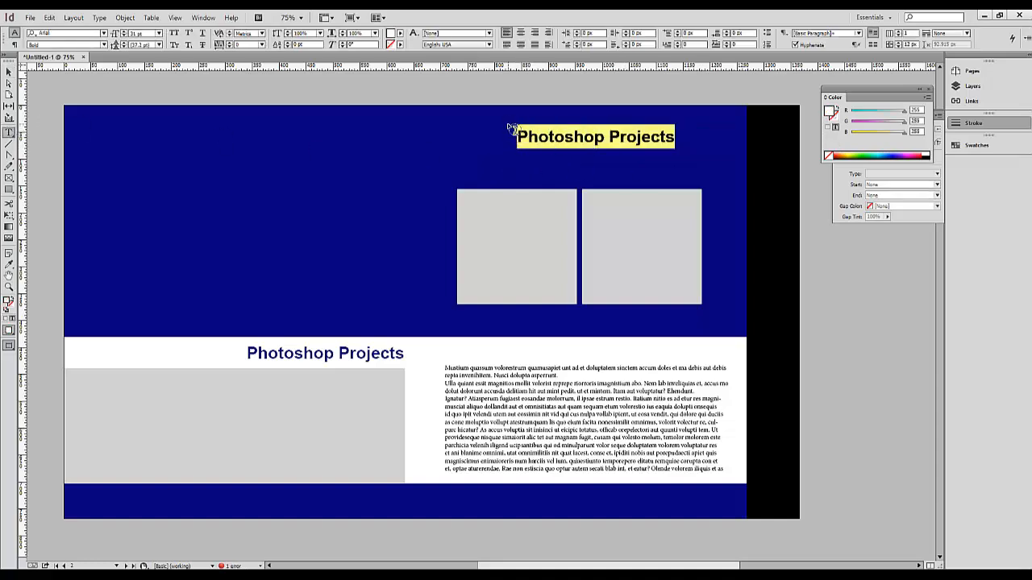
pyautogui.write('De')
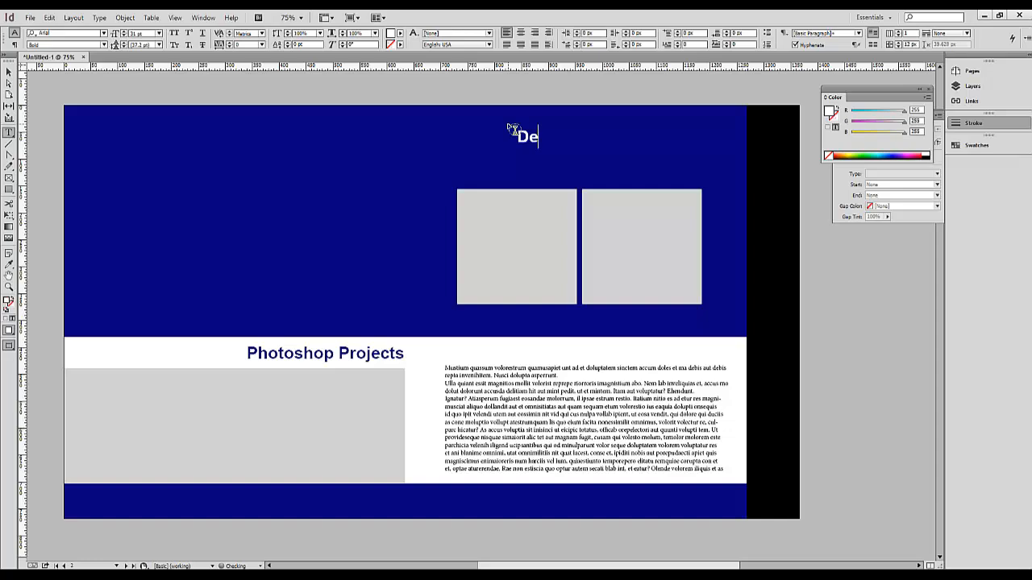
pyautogui.write('sign Studio')
# Style "Design" in Arial Black and "Studio" in Arial Regular, and set the whole title to 48 pt
pyautogui.doubleClick(513, 131)
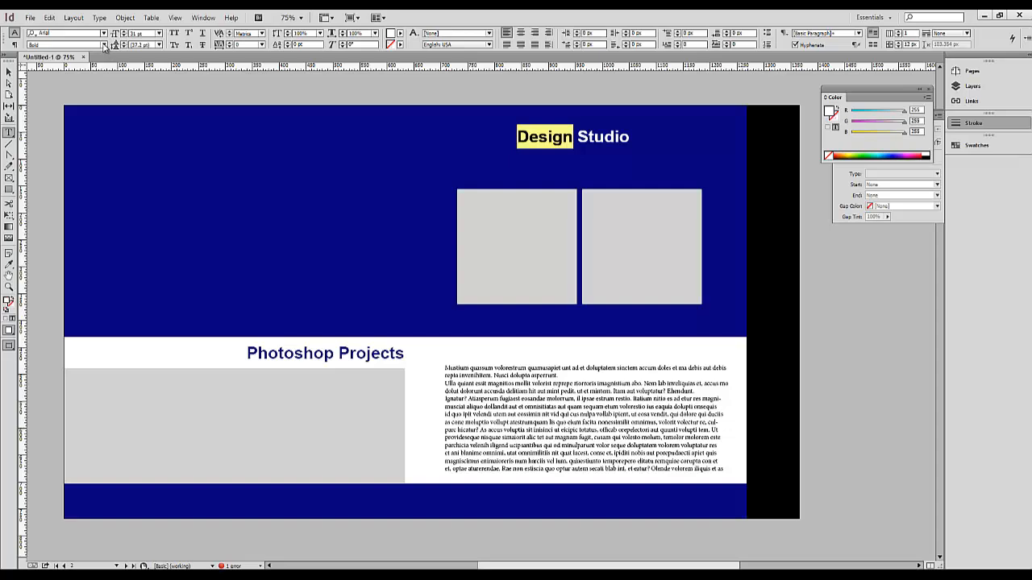
pyautogui.click(104, 45)
pyautogui.click(62, 111)
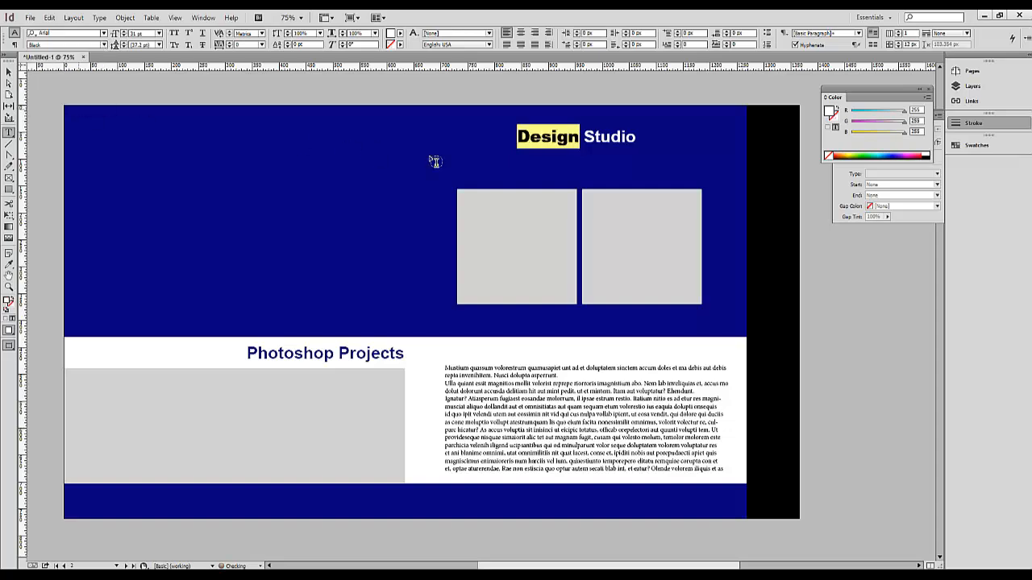
pyautogui.doubleClick(595, 137)
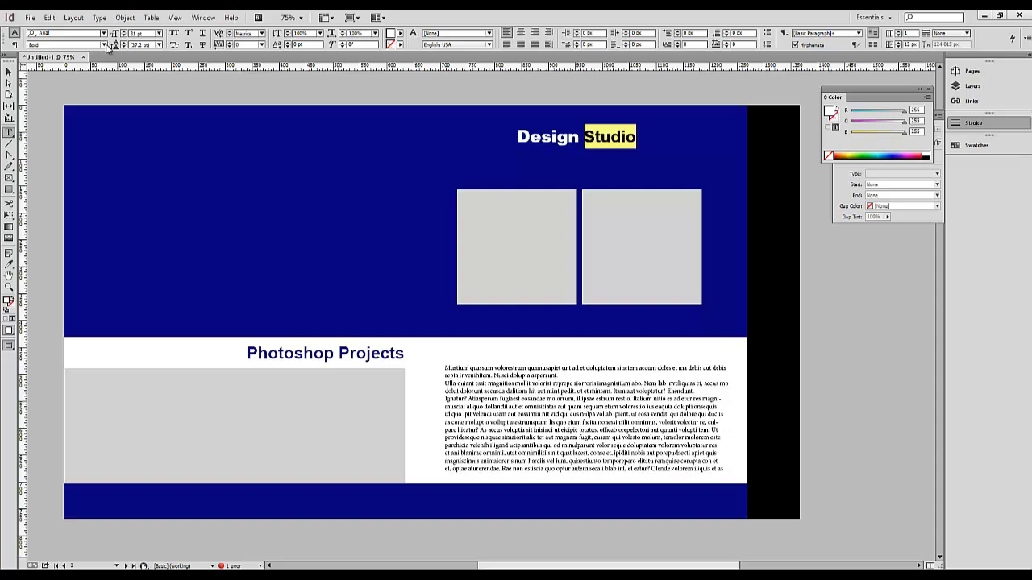
pyautogui.click(104, 46)
pyautogui.click(63, 64)
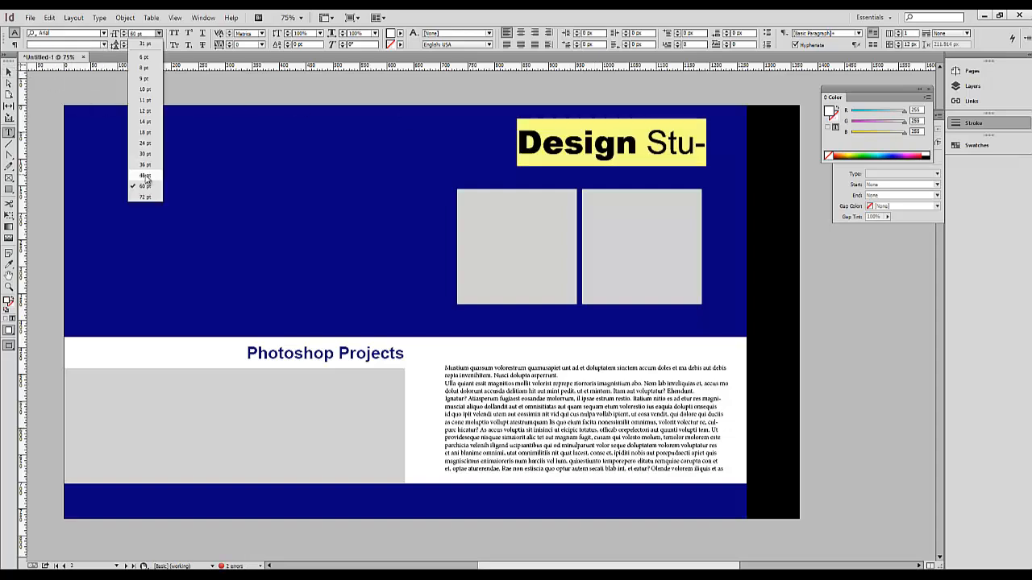
pyautogui.click(146, 175)
pyautogui.click(8, 71)
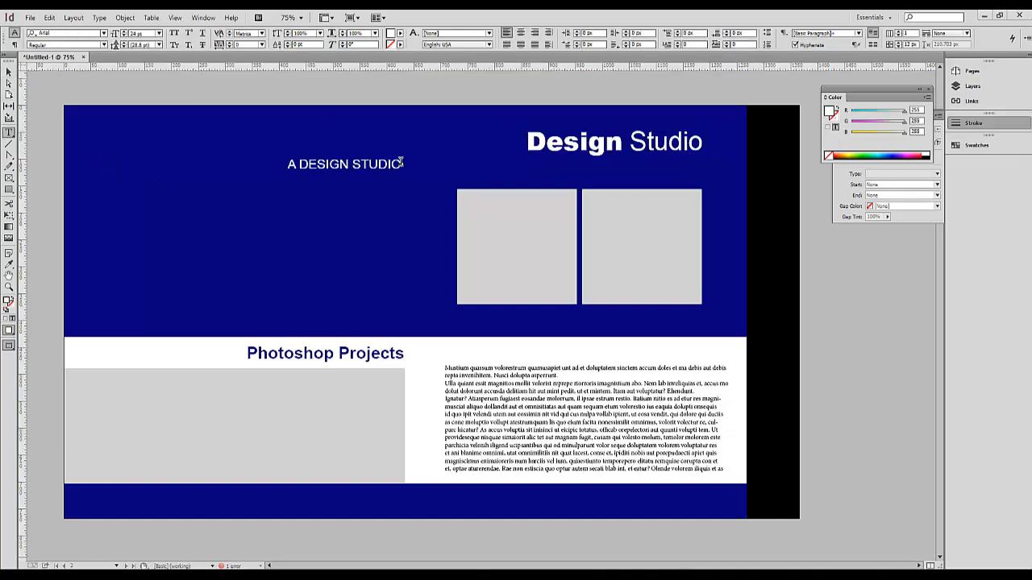
# Set the "A DESIGN STUDIO" tagline's tracking to 200, place it under the "Design Studio" title and fit its frame to the text
pyautogui.moveTo(403, 163); pyautogui.dragTo(279, 155)
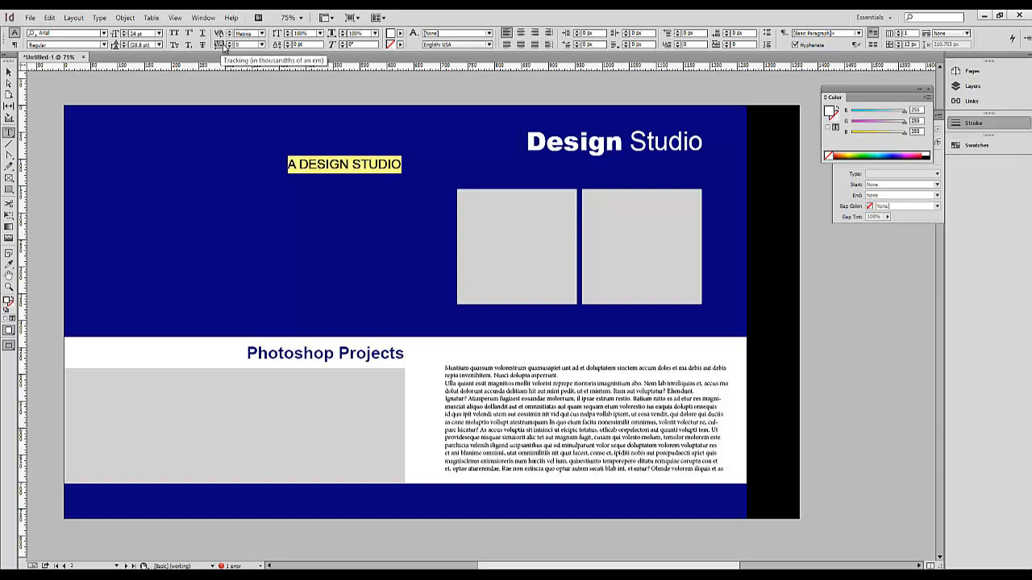
pyautogui.click(262, 44)
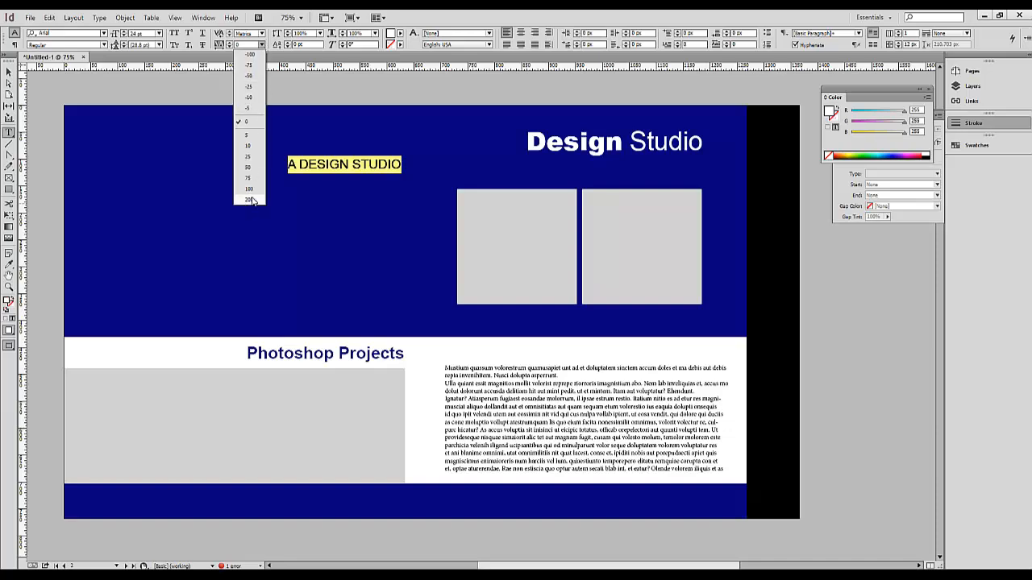
pyautogui.click(250, 200)
pyautogui.click(9, 72)
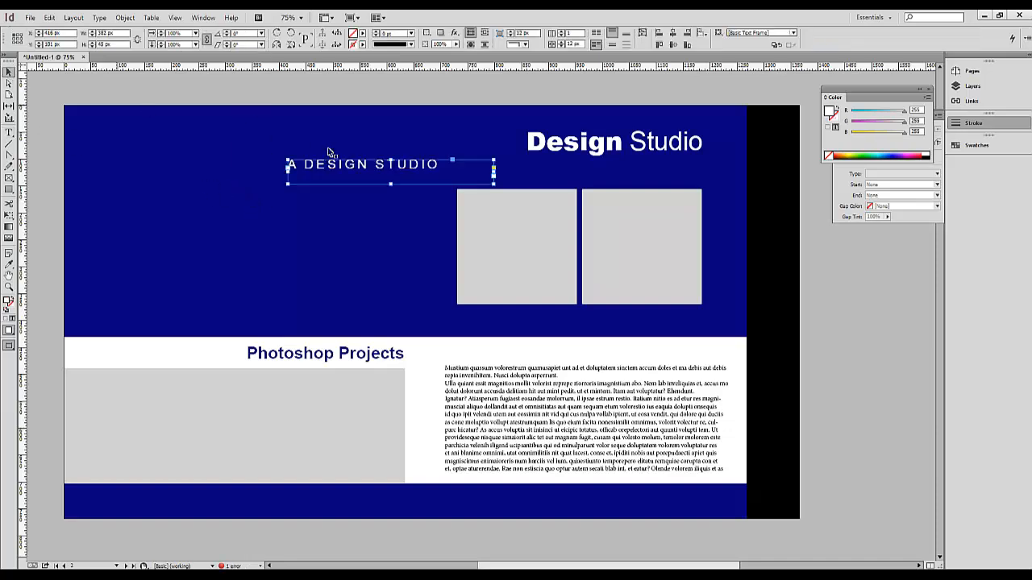
pyautogui.moveTo(329, 167); pyautogui.dragTo(569, 170)
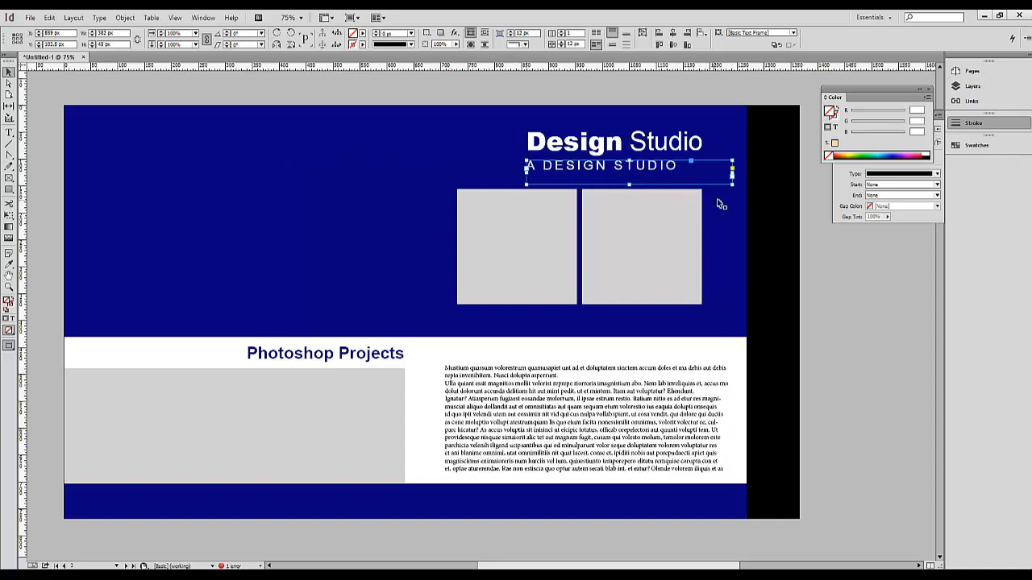
pyautogui.doubleClick(732, 185)
# Set the tagline to 14 pt with 600 tracking and scale it to match the width of the "Design Studio" title
pyautogui.click(8, 131)
pyautogui.click(663, 165)
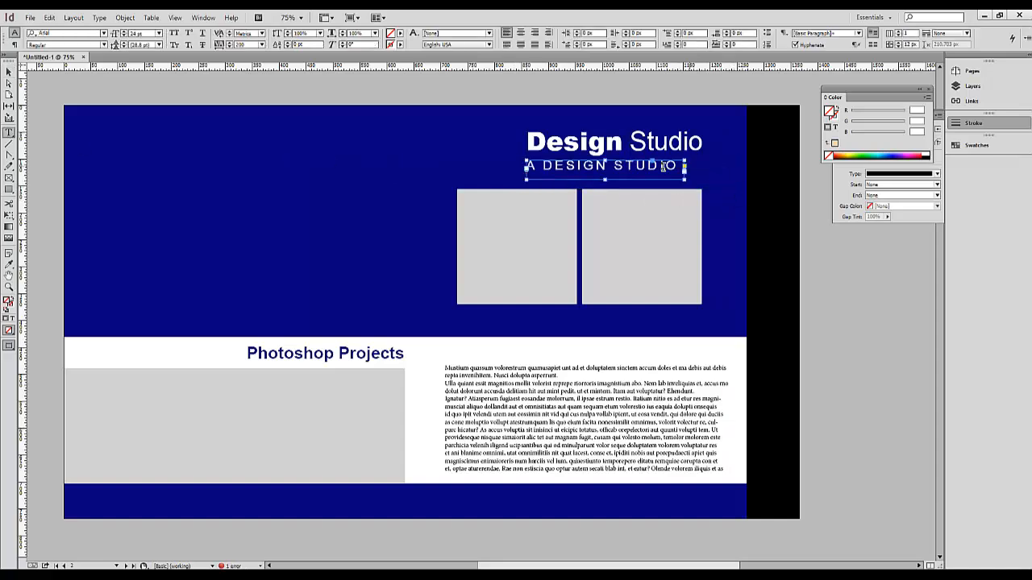
pyautogui.moveTo(677, 165); pyautogui.dragTo(524, 167)
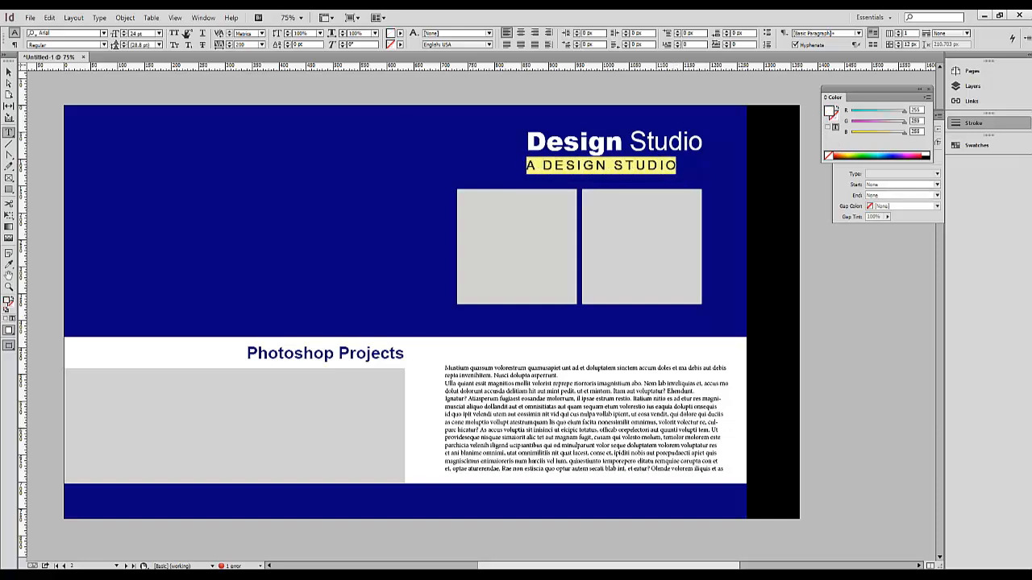
pyautogui.click(162, 37)
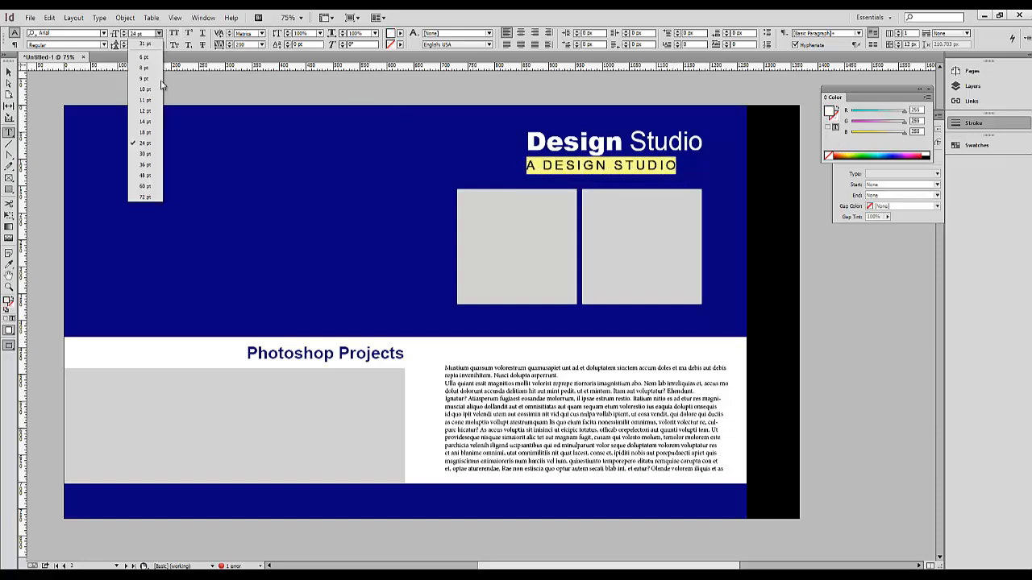
pyautogui.click(151, 125)
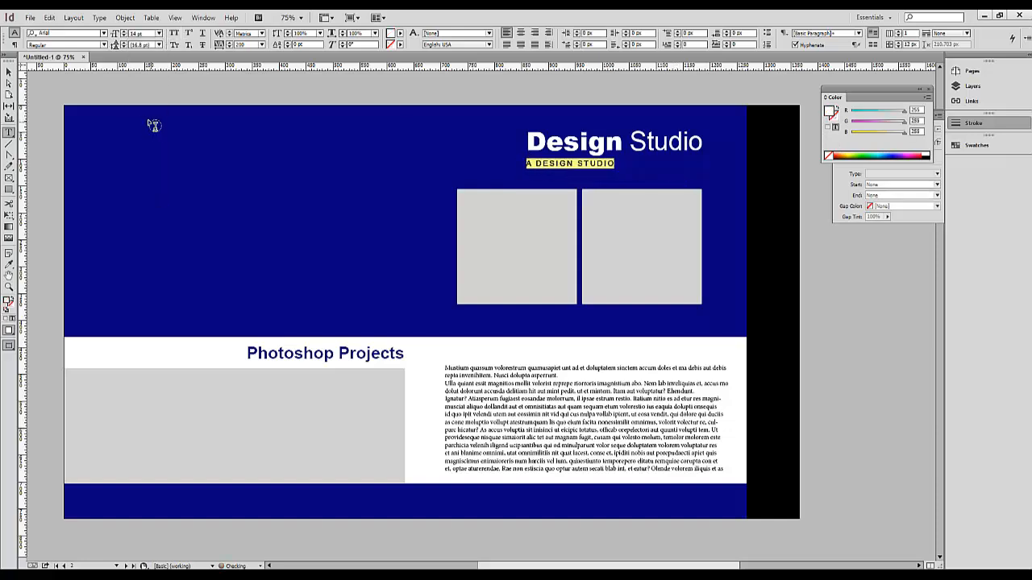
pyautogui.click(250, 45)
pyautogui.press('Return')
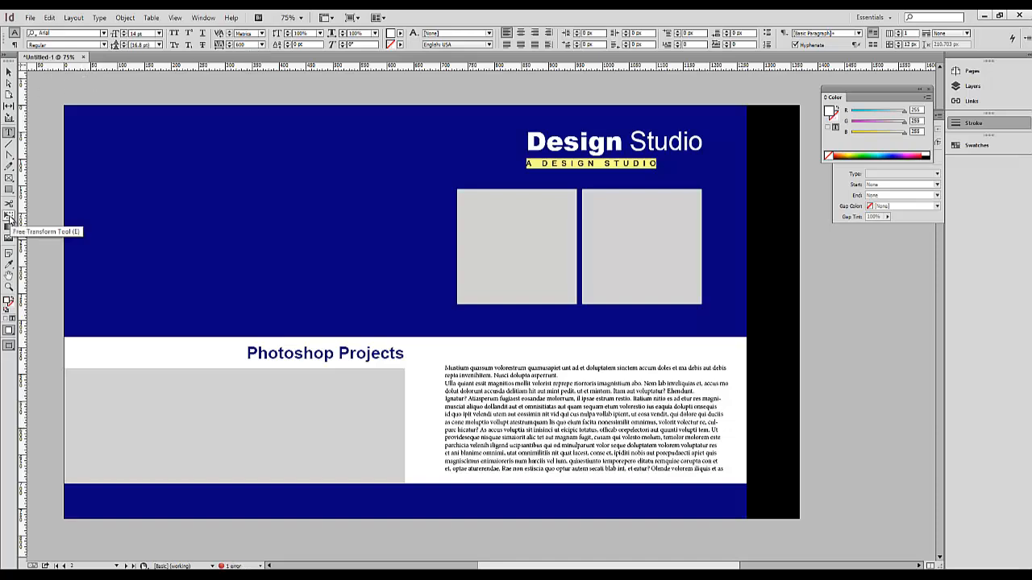
pyautogui.click(10, 216)
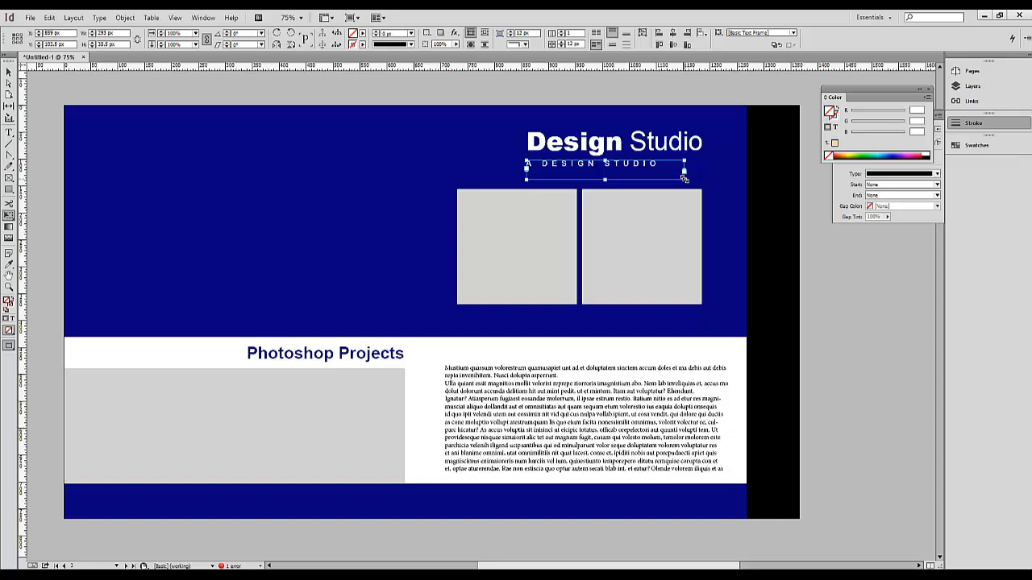
pyautogui.moveTo(684, 179); pyautogui.dragTo(739, 185)
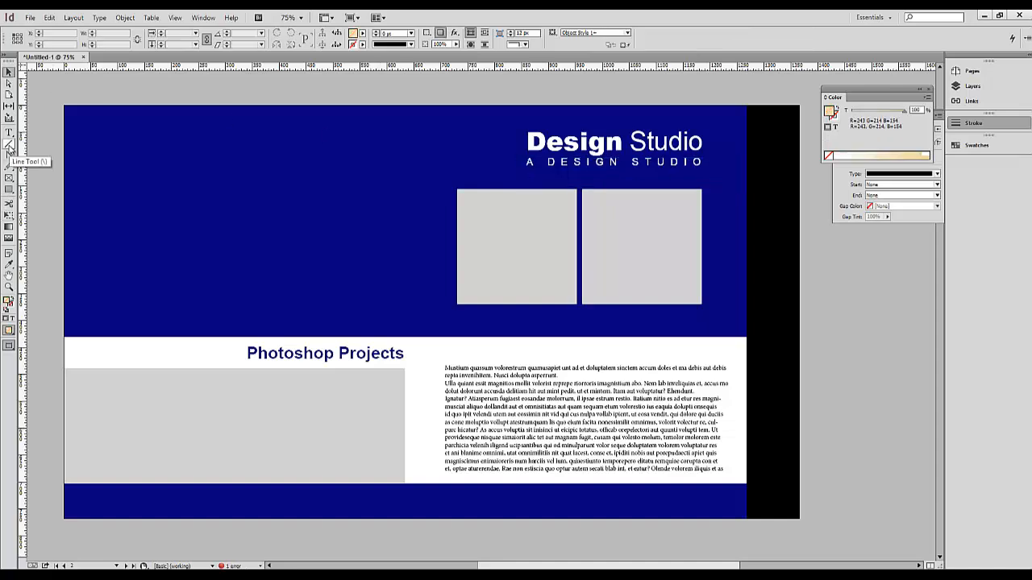
# Draw a horizontal line about 1268 px long across the blue header and give it a white stroke
pyautogui.click(8, 148)
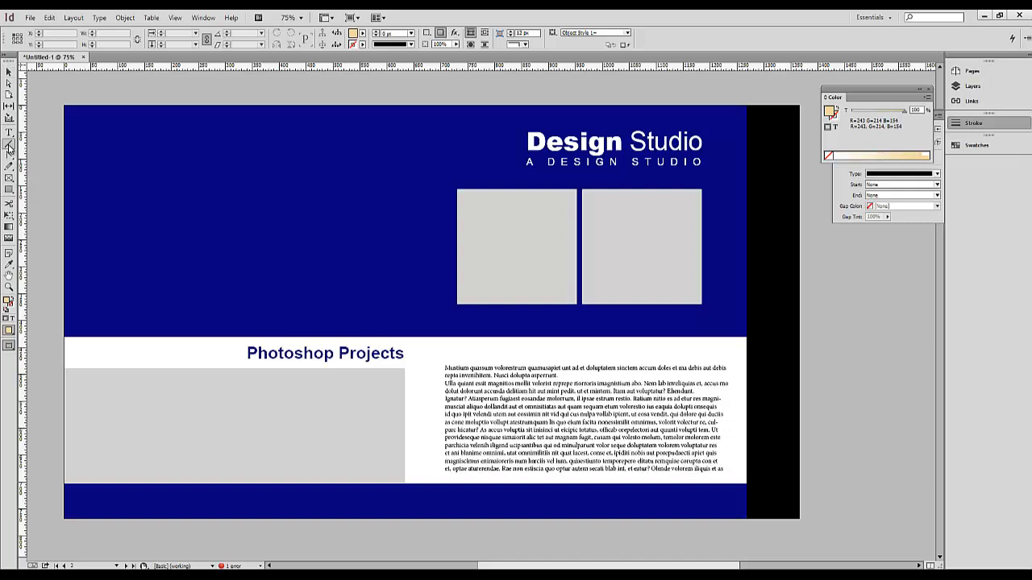
pyautogui.moveTo(63, 195); pyautogui.dragTo(744, 209)
pyautogui.click(9, 72)
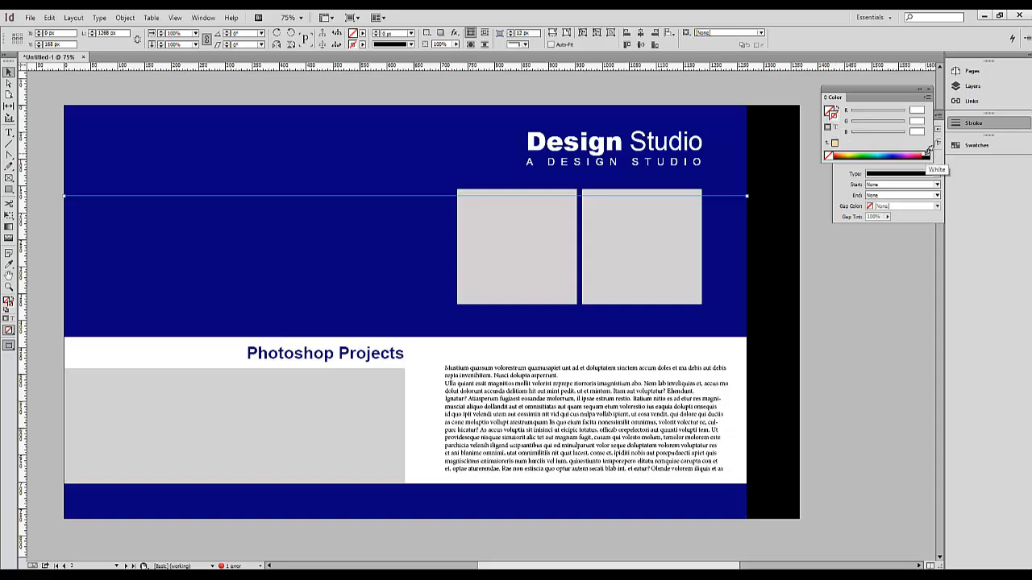
pyautogui.click(927, 152)
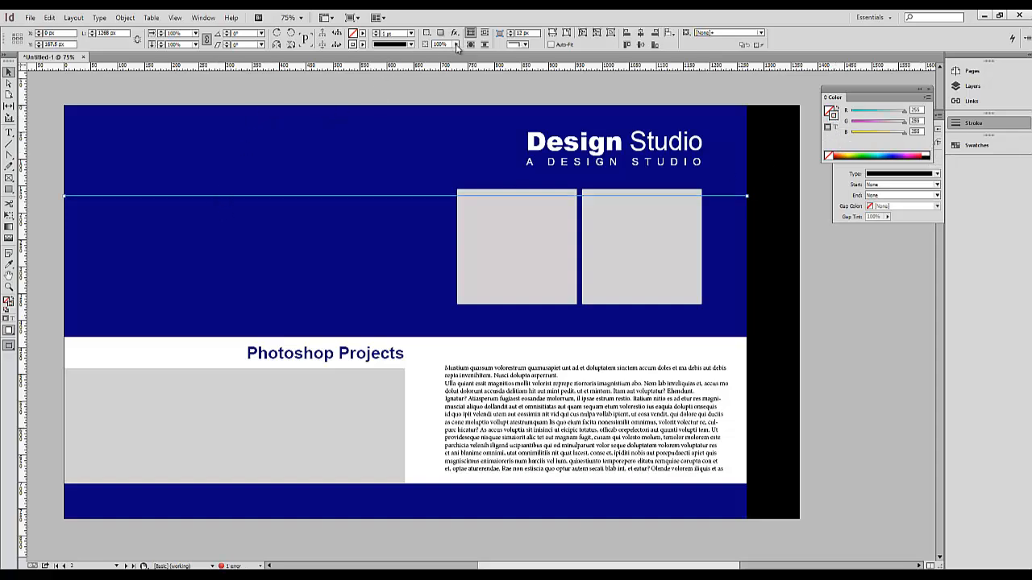
# Lower the white line's opacity and duplicate it so that one line runs above and one below the two grey boxes
pyautogui.click(455, 45)
pyautogui.moveTo(420, 56); pyautogui.dragTo(430, 56)
pyautogui.moveTo(263, 196); pyautogui.dragTo(265, 318)
# Add a text frame in the blue footer and paste "Privacy Policy © 2014 Peninsula College all rights reserved." into it
pyautogui.press('t')
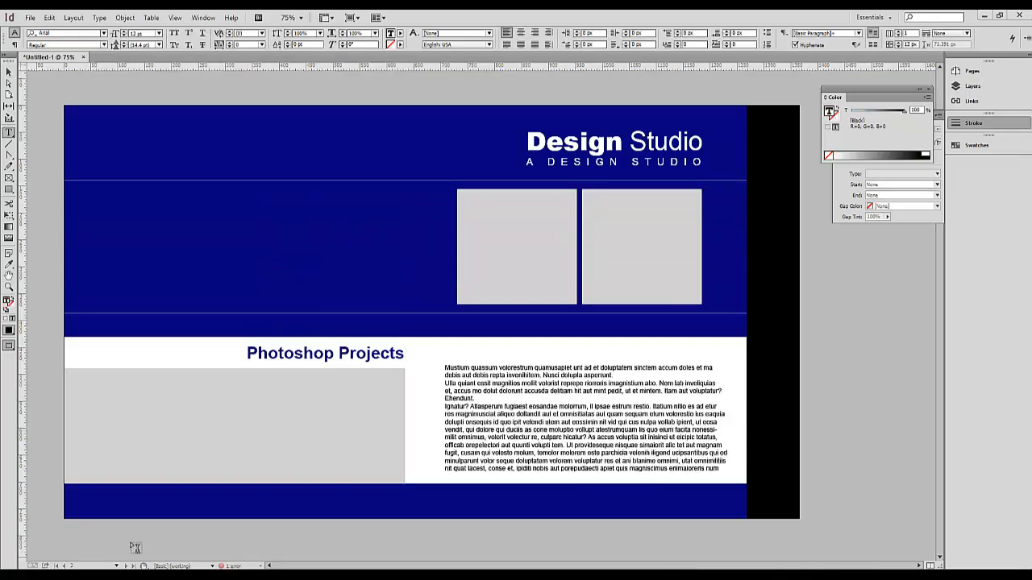
pyautogui.moveTo(78, 494); pyautogui.dragTo(411, 513)
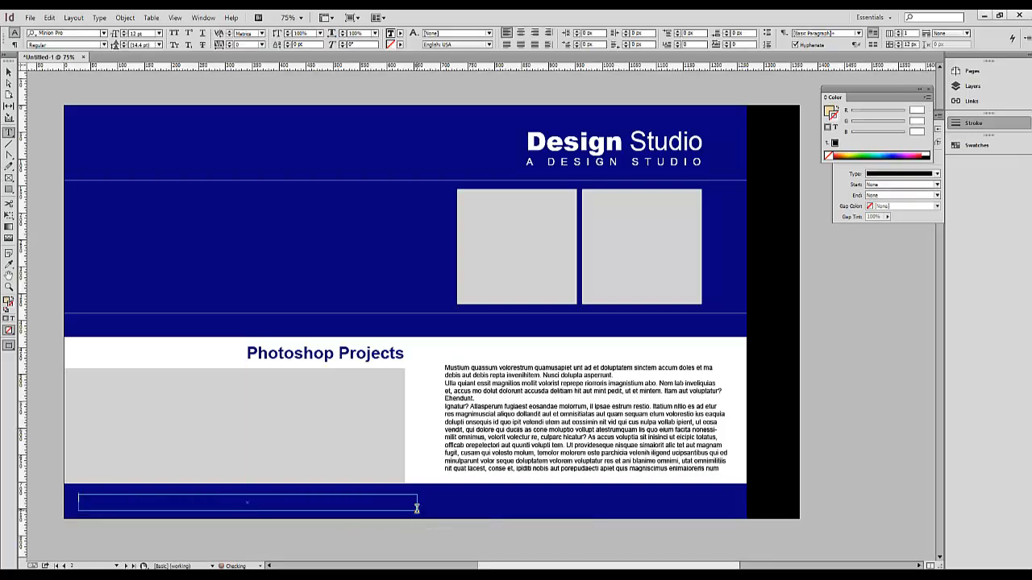
pyautogui.hotkey('ctrl', 'v')
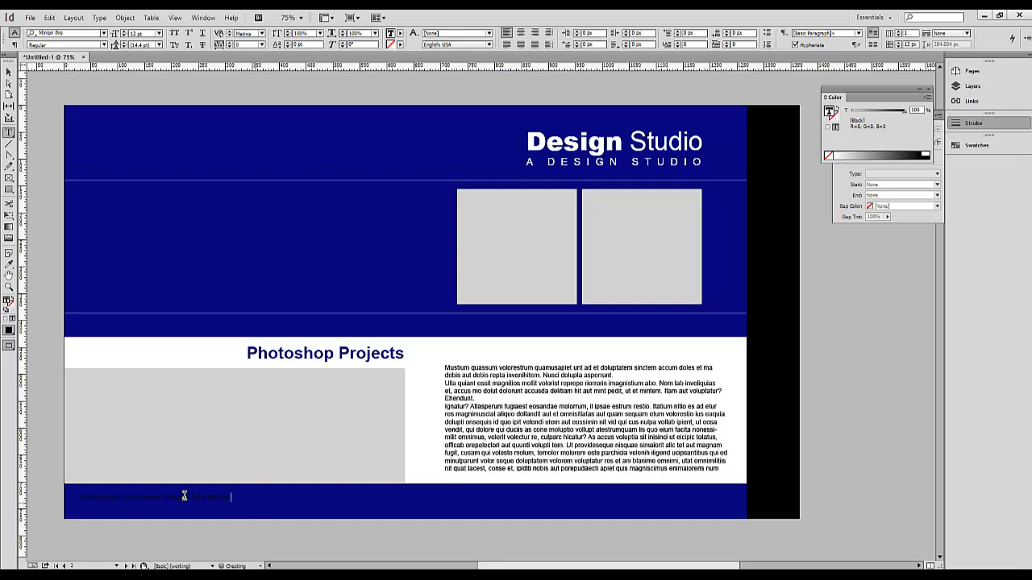
# Colour the footer's privacy text white and change its font to Arial
pyautogui.moveTo(231, 497); pyautogui.dragTo(65, 492)
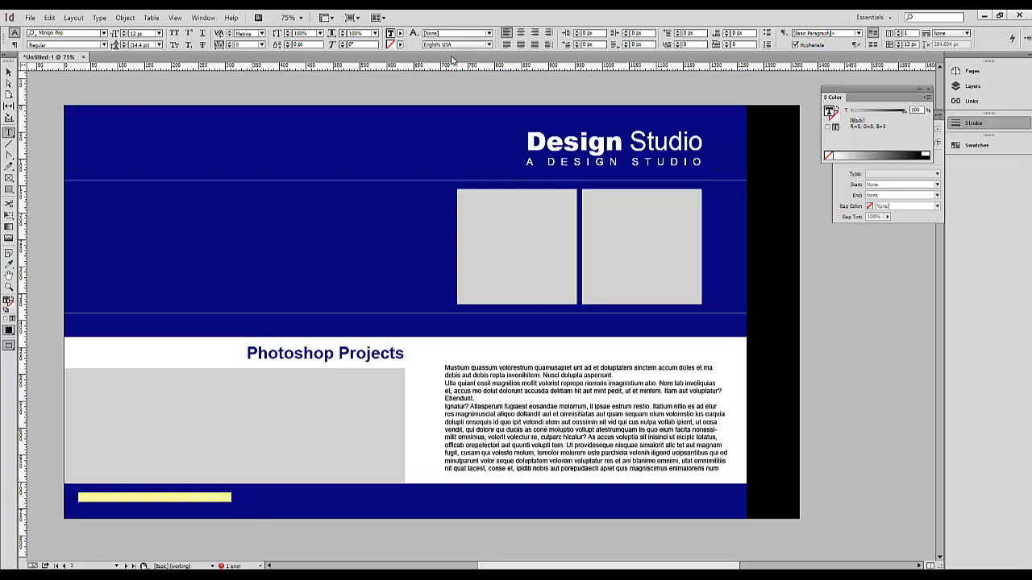
pyautogui.click(925, 154)
pyautogui.click(76, 33)
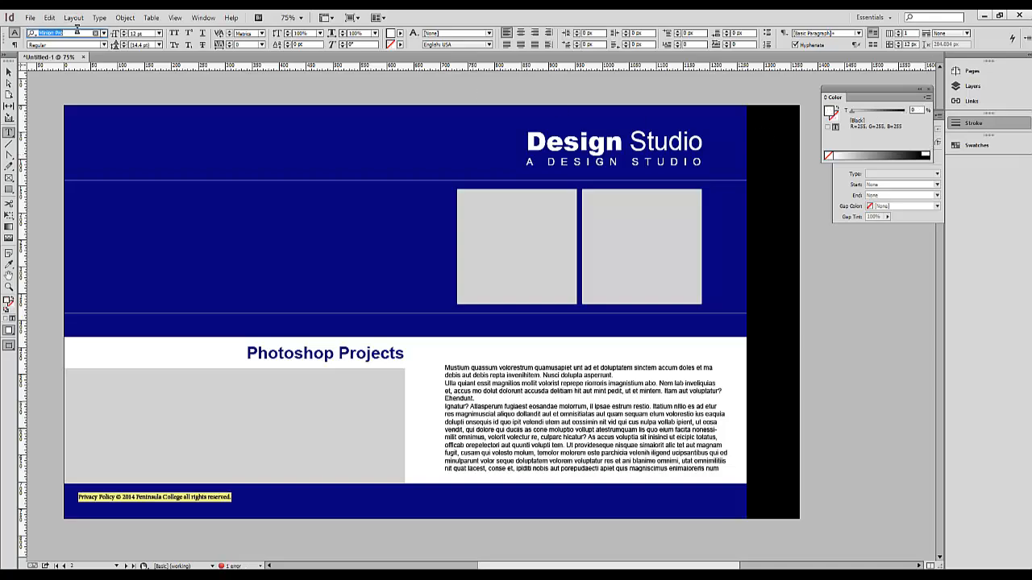
pyautogui.write('arial')
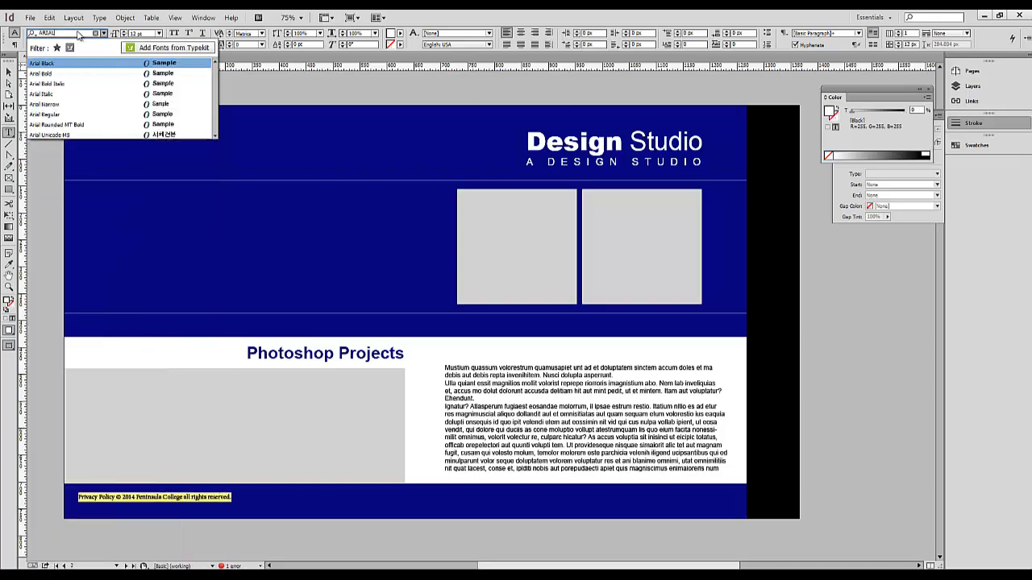
pyautogui.press('Return')
# Set the footer text's tracking to 200 and its size to 10 pt
pyautogui.click(262, 44)
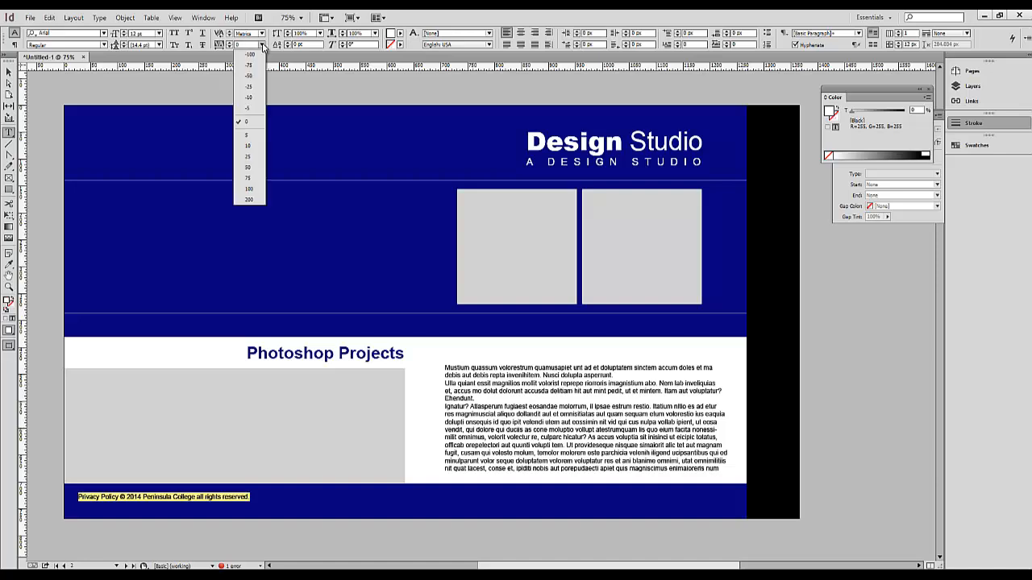
pyautogui.click(249, 200)
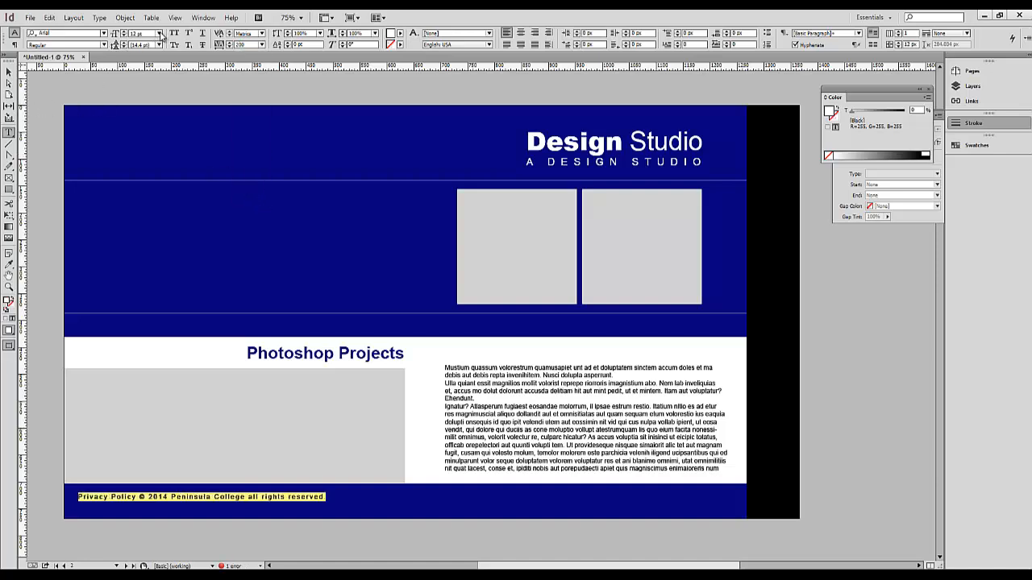
pyautogui.click(161, 35)
pyautogui.click(143, 95)
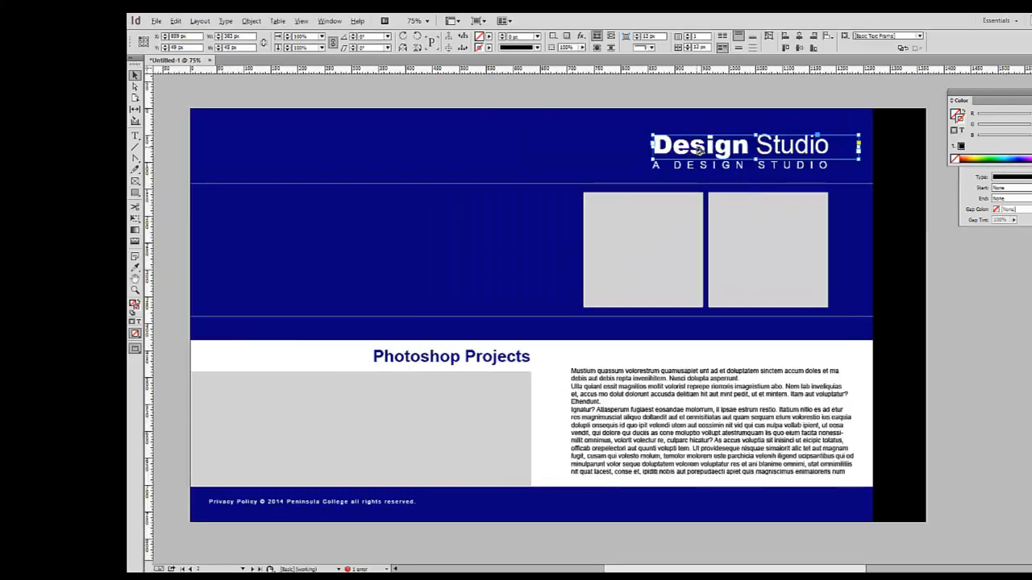
# Duplicate the "Design Studio" title, rotate the copy 90° clockwise and place it in the black sidebar
pyautogui.moveTo(700, 150); pyautogui.dragTo(431, 160)
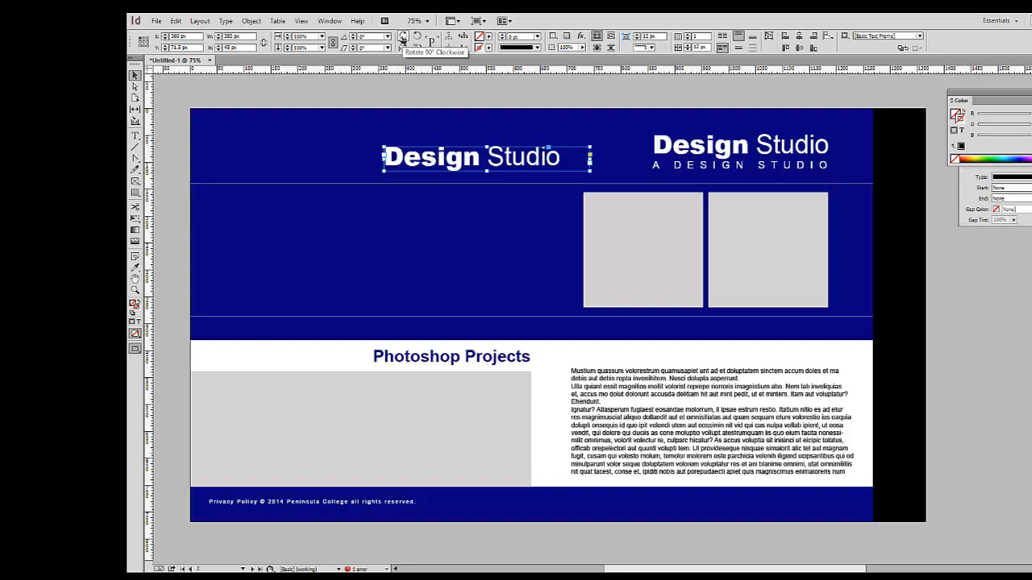
pyautogui.click(403, 37)
pyautogui.moveTo(373, 201); pyautogui.dragTo(896, 200)
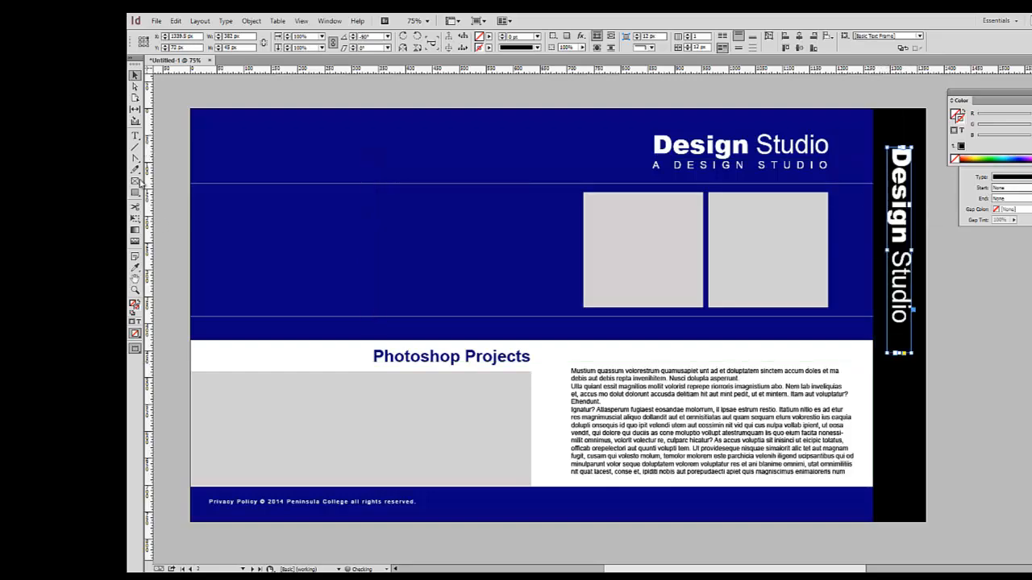
# Replace the vertical title copy's text with "PORTFOLIO" and colour it with the header's sampled dark blue
pyautogui.click(134, 137)
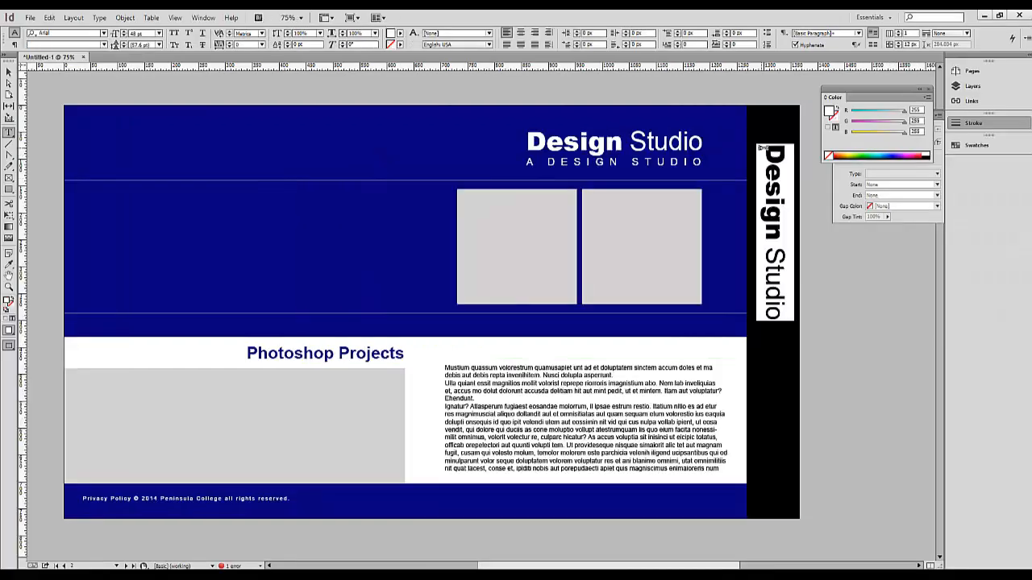
pyautogui.tripleClick(760, 147)
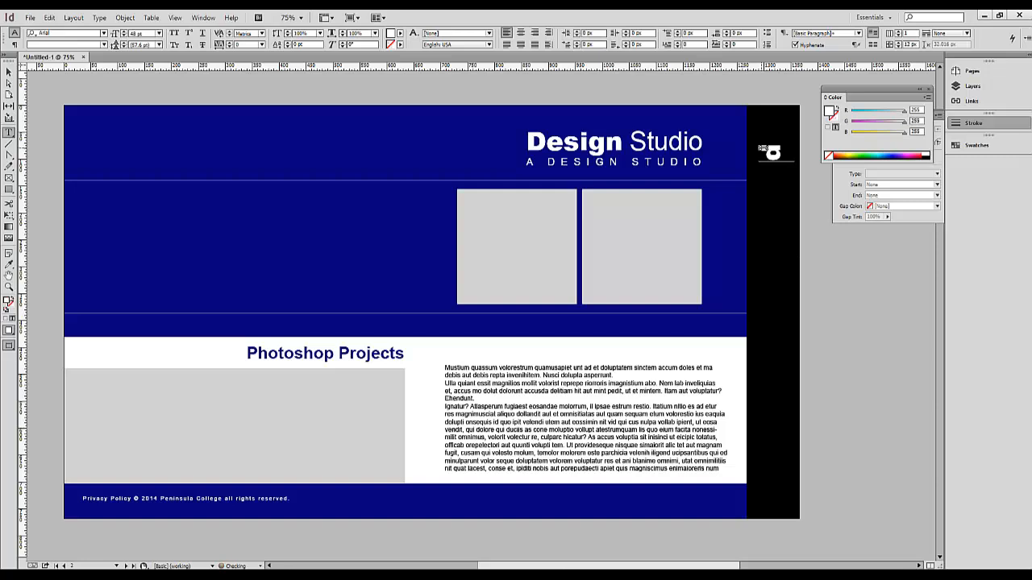
pyautogui.write('PORTFOLIO')
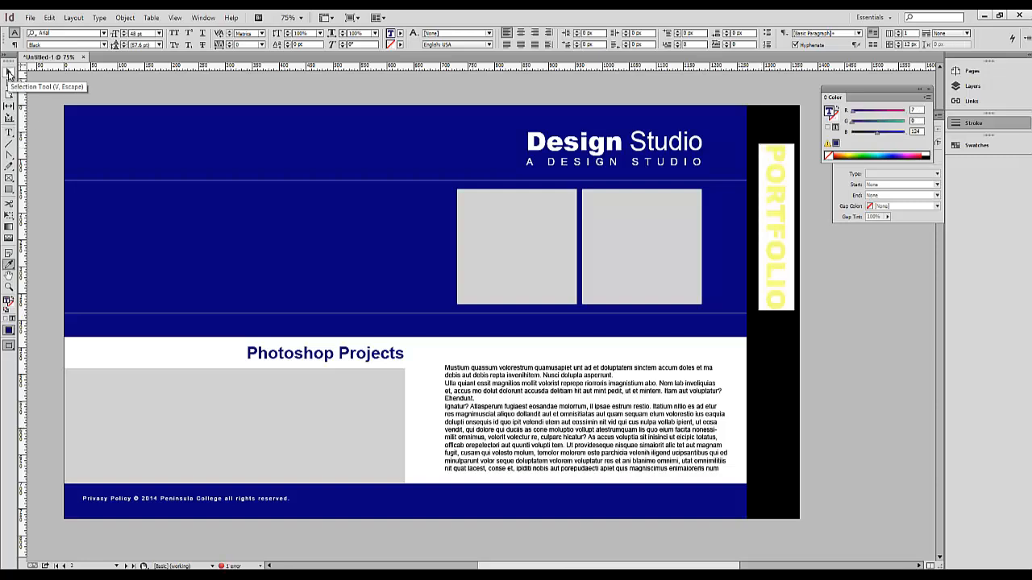
# Set "PORTFOLIO" in Arial Bold with tracking 200 and position it in the upper part of the black sidebar, reading upward
pyautogui.click(9, 132)
pyautogui.click(103, 45)
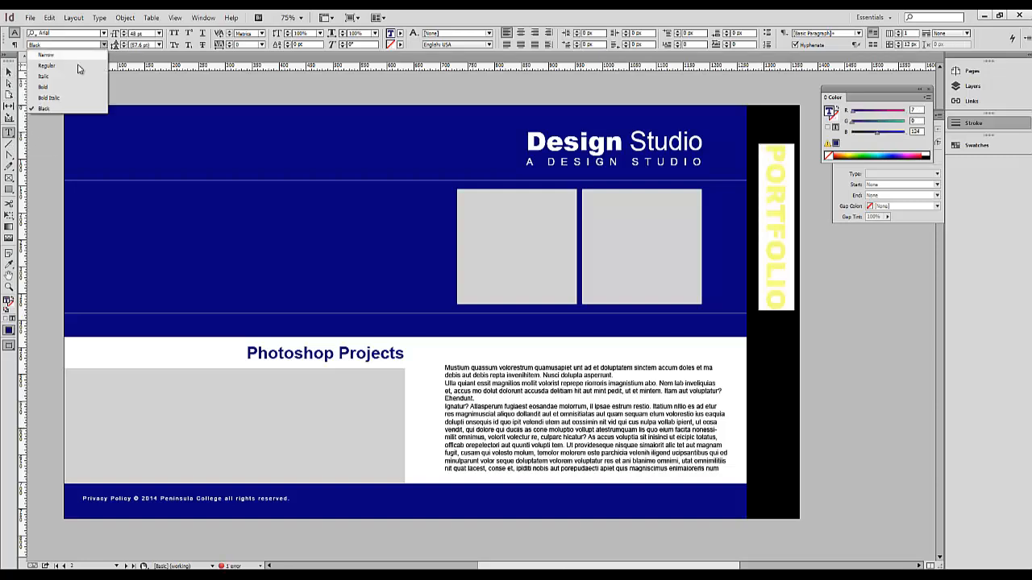
pyautogui.click(49, 87)
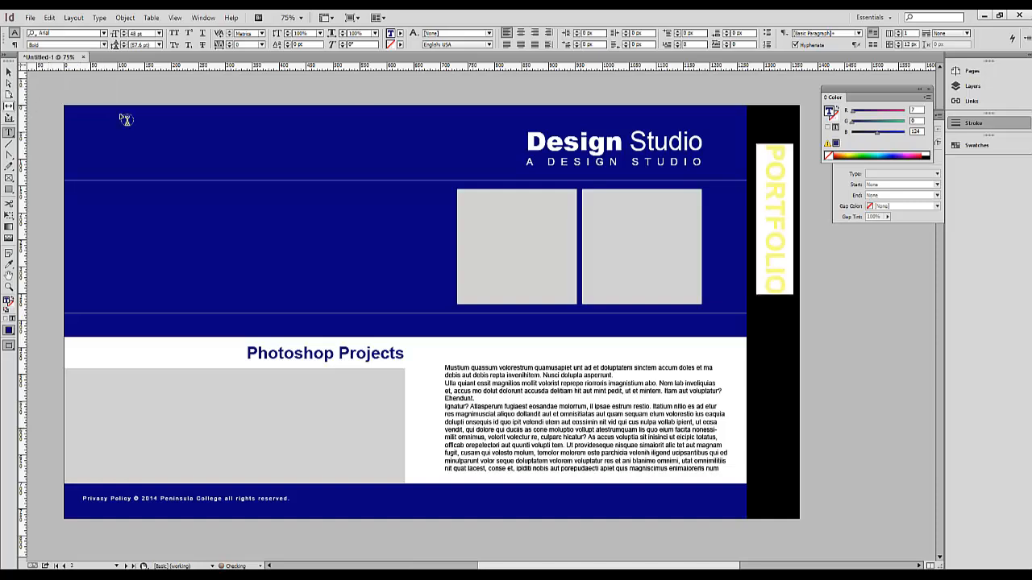
pyautogui.click(262, 45)
pyautogui.click(249, 201)
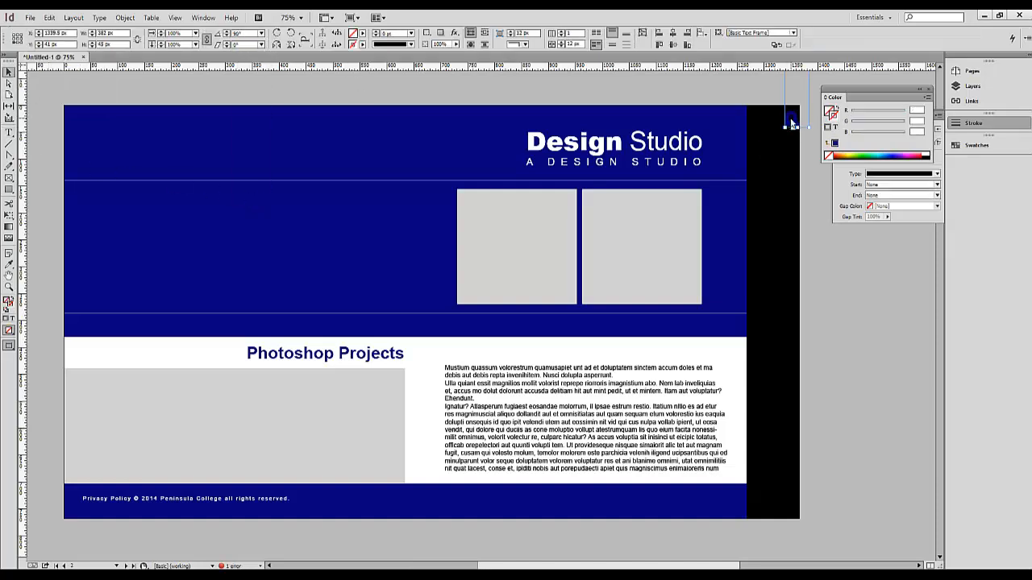
pyautogui.moveTo(791, 123); pyautogui.dragTo(771, 323)
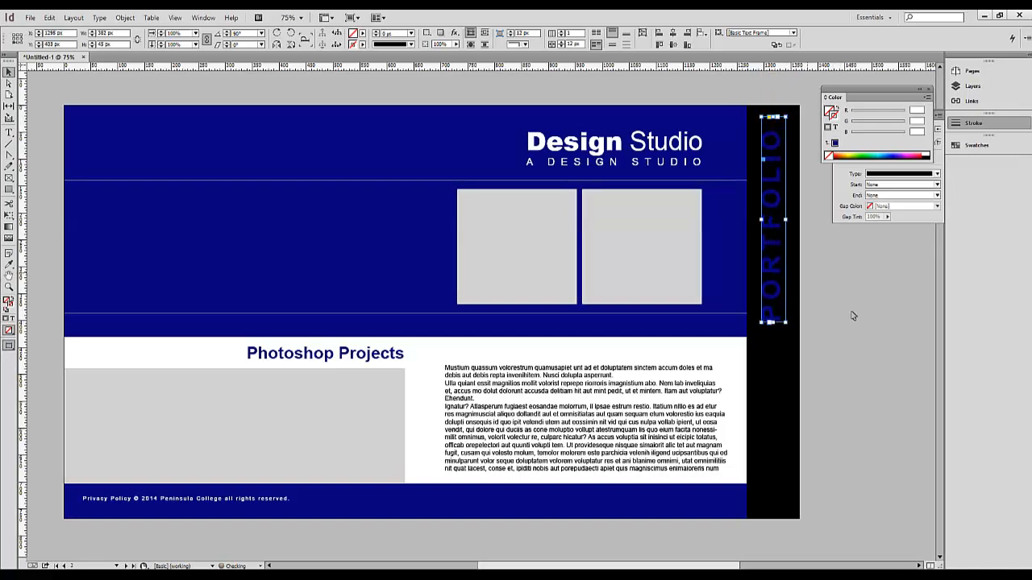
pyautogui.click(858, 313)
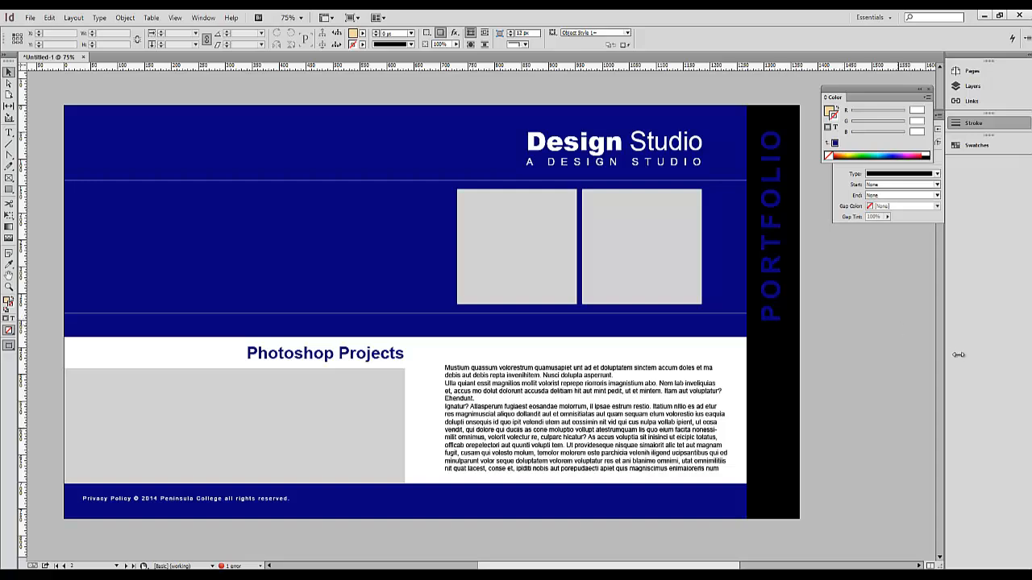
# Place abstract_blue_by_10r from the Backgrounds folder over the page header and align it with the page's upper-left corner
pyautogui.click(30, 18)
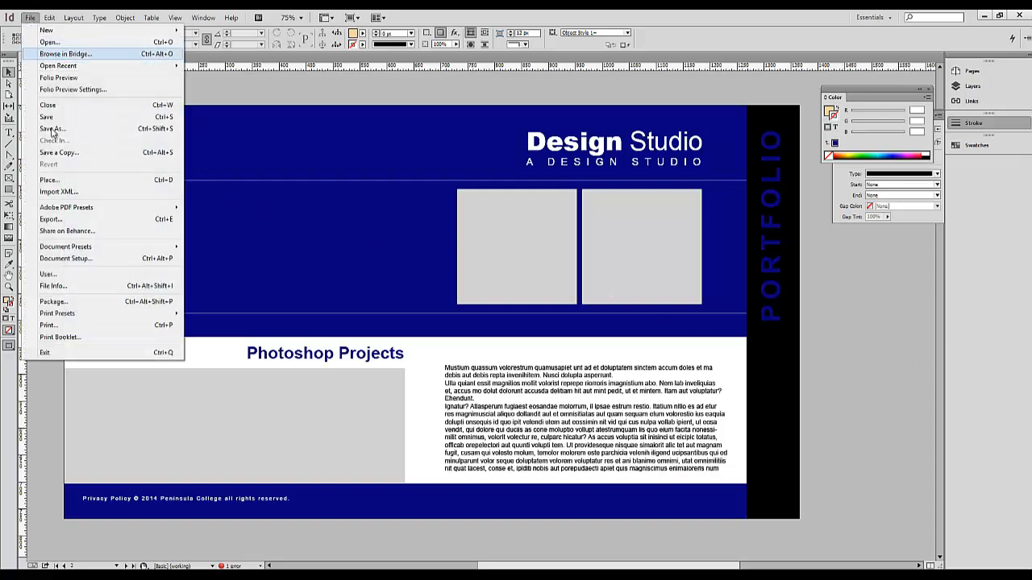
pyautogui.click(48, 185)
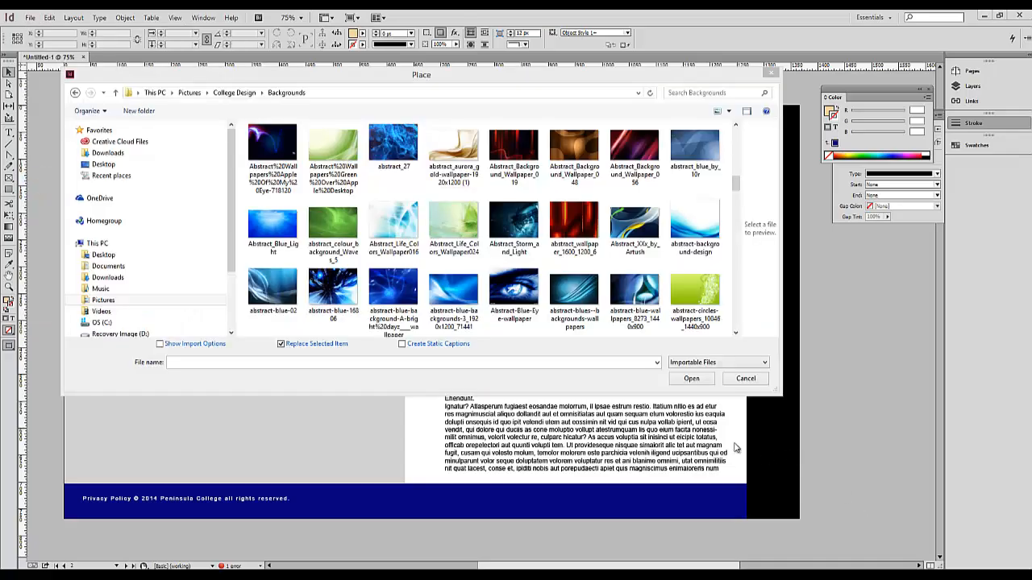
pyautogui.click(692, 146)
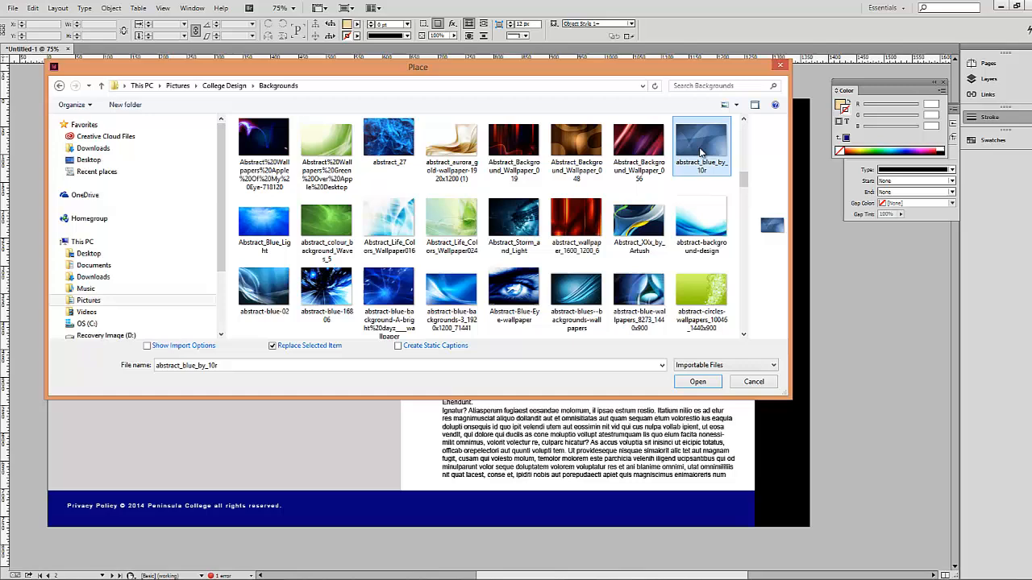
pyautogui.click(698, 382)
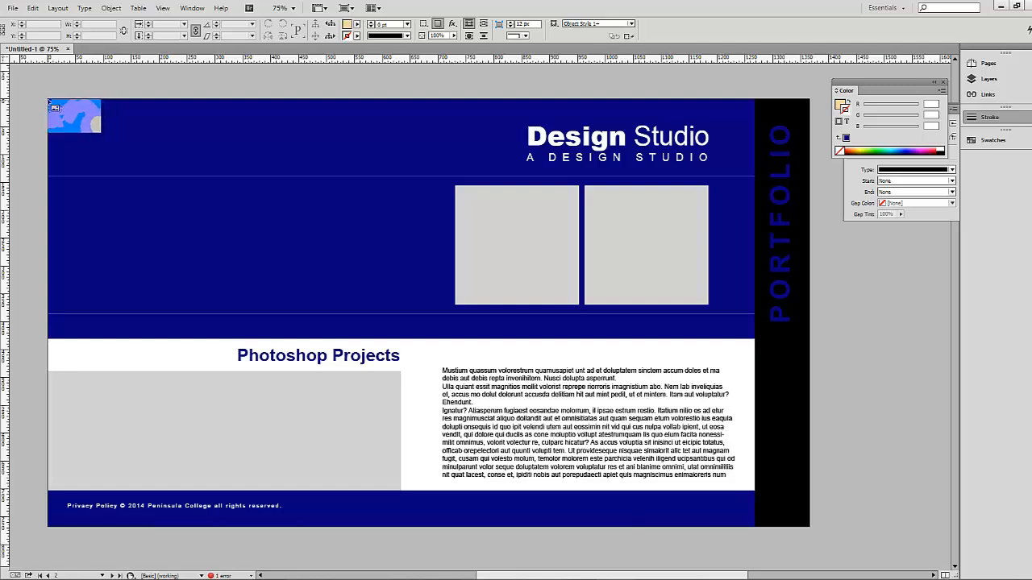
pyautogui.moveTo(48, 100); pyautogui.dragTo(267, 244)
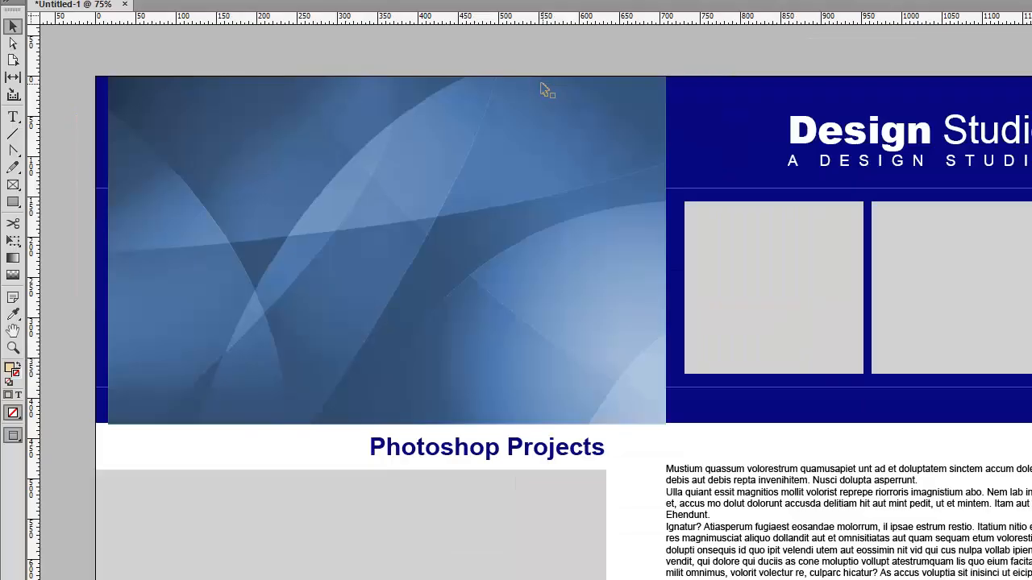
pyautogui.moveTo(356, 106); pyautogui.dragTo(348, 104)
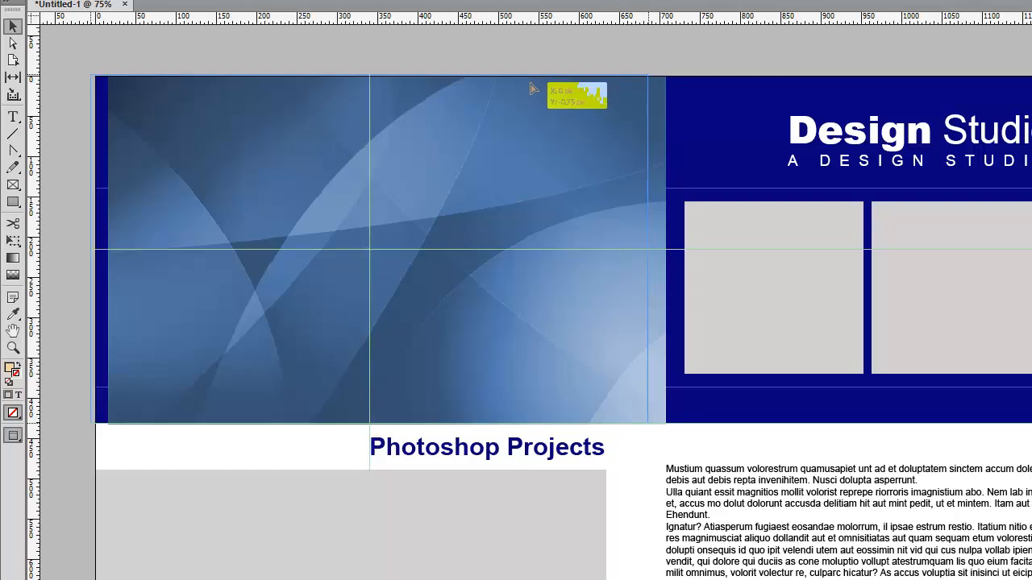
pyautogui.moveTo(532, 89); pyautogui.dragTo(530, 88)
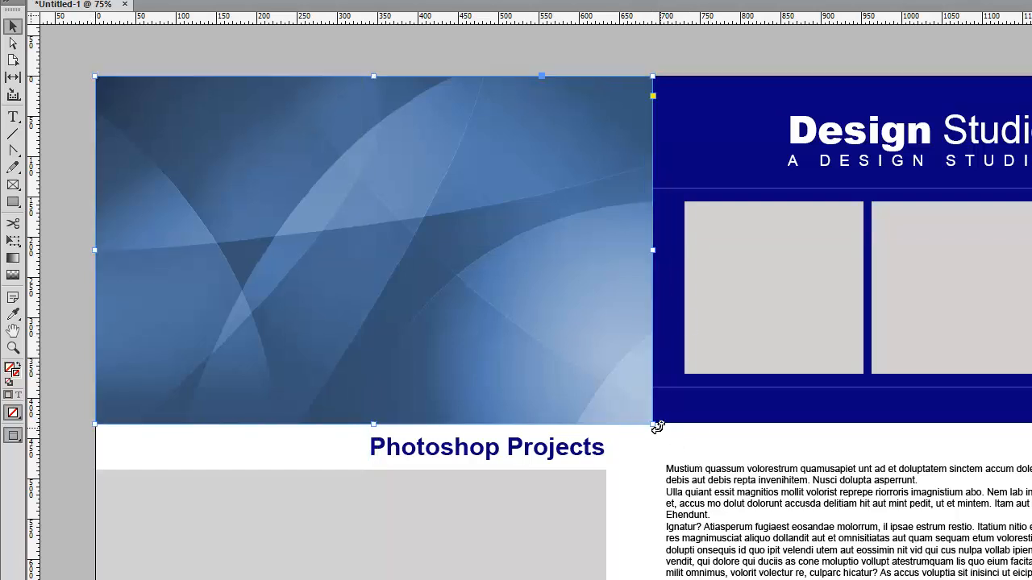
# Widen the header image's frame to about 1157 px, keeping it 431 px high, and fill the frame proportionally
pyautogui.moveTo(653, 425); pyautogui.dragTo(1023, 419)
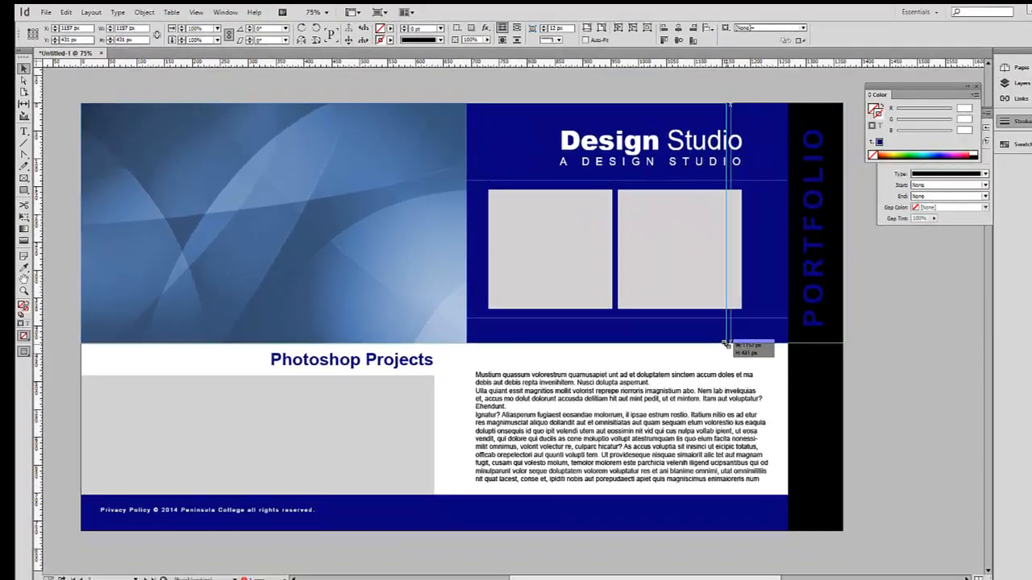
pyautogui.moveTo(726, 343); pyautogui.dragTo(725, 345)
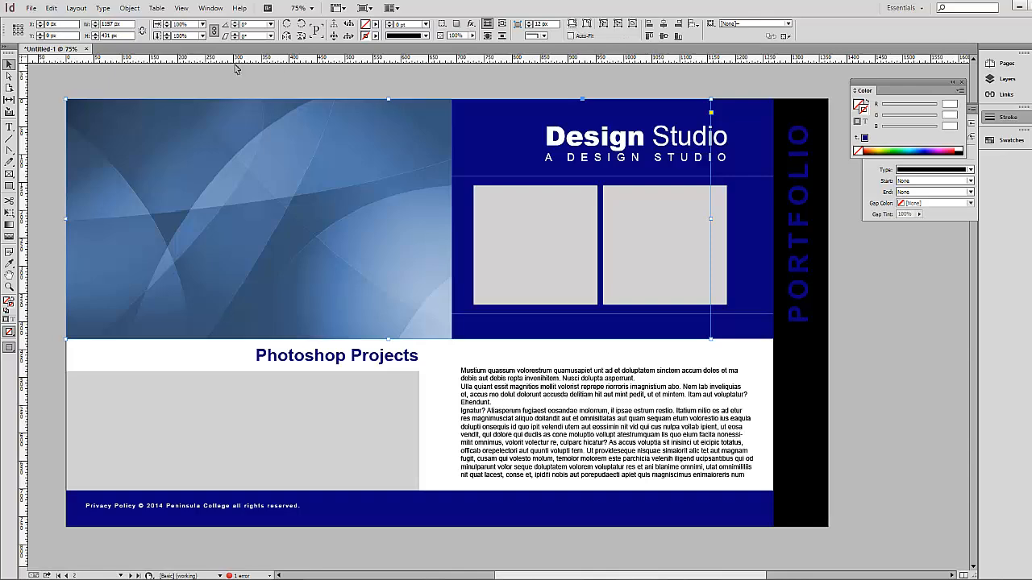
pyautogui.click(134, 9)
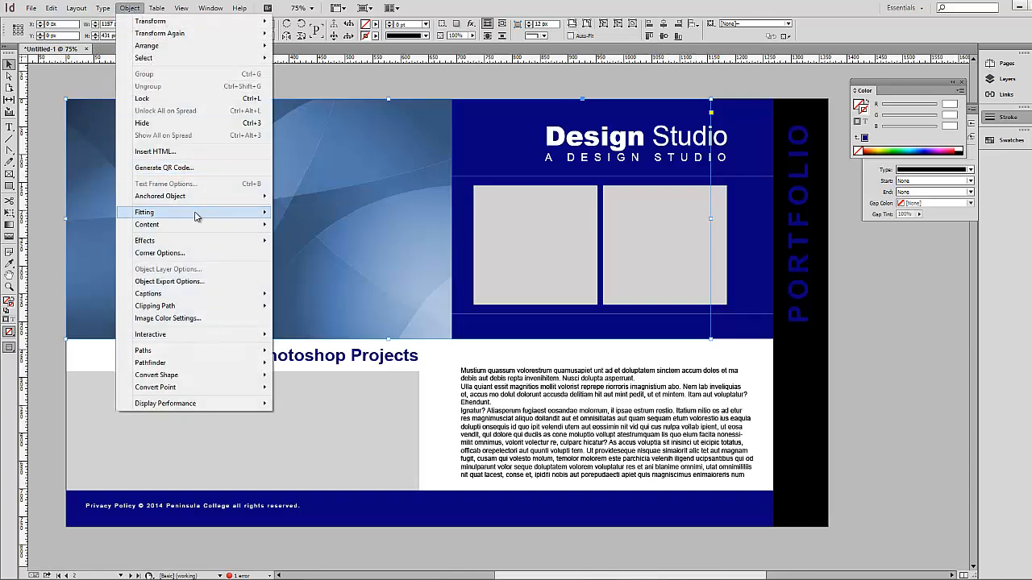
pyautogui.moveTo(195, 214)
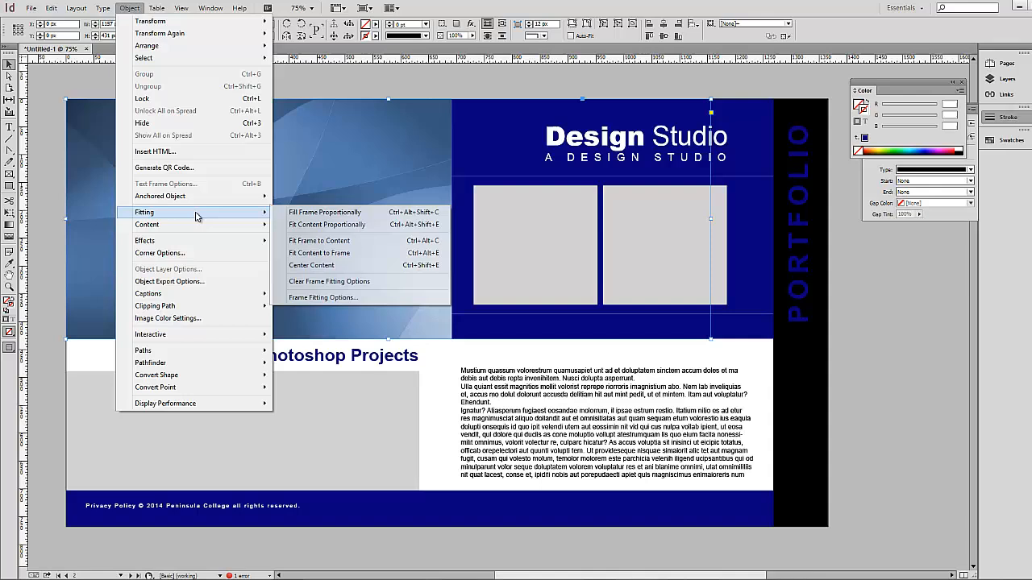
pyautogui.click(340, 215)
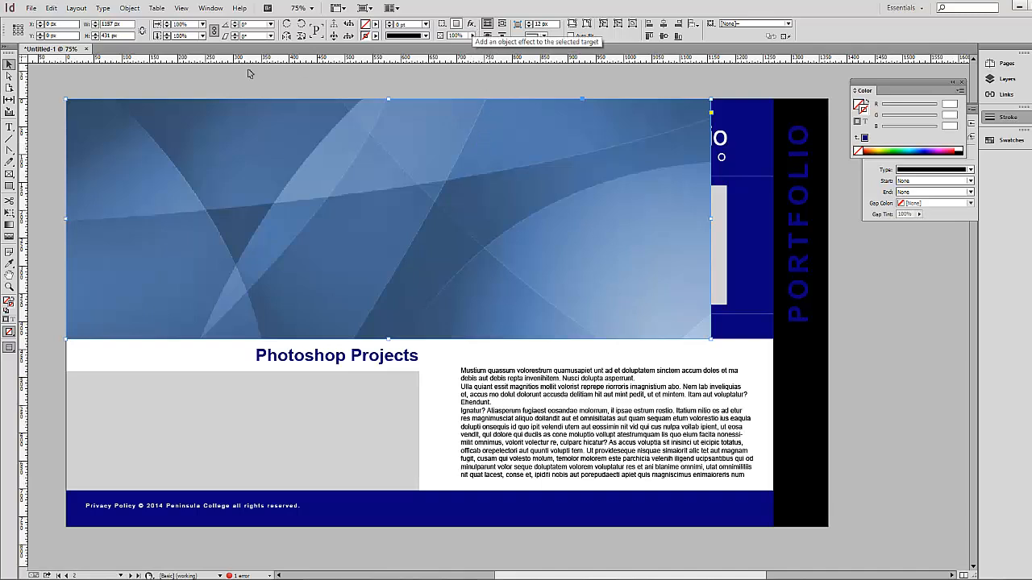
# Apply a linear Gradient Feather to the header image with the gradient midpoint at 60%, fading it out to the right
pyautogui.click(132, 8)
pyautogui.moveTo(189, 241)
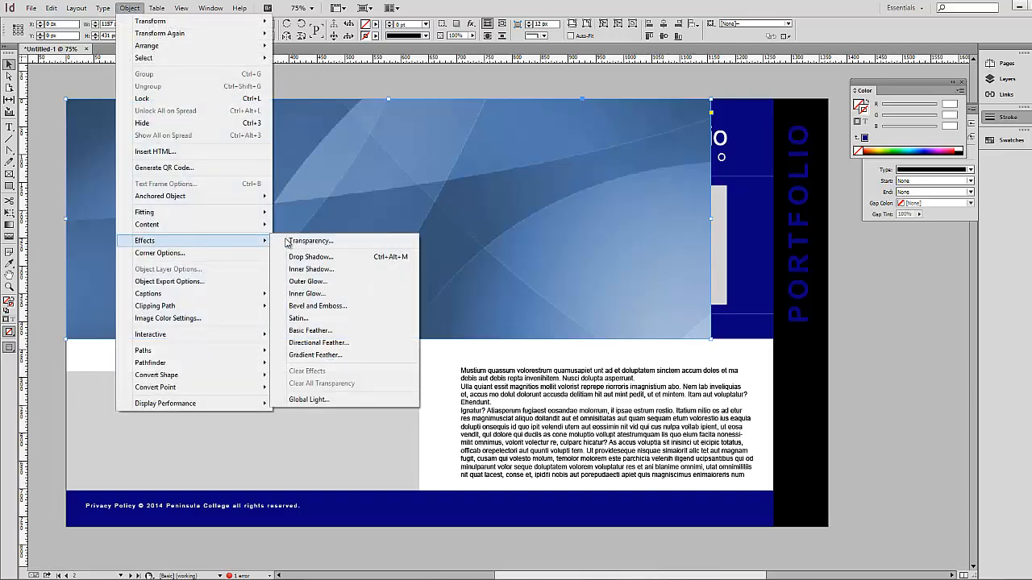
pyautogui.click(319, 356)
pyautogui.moveTo(764, 307); pyautogui.dragTo(788, 273)
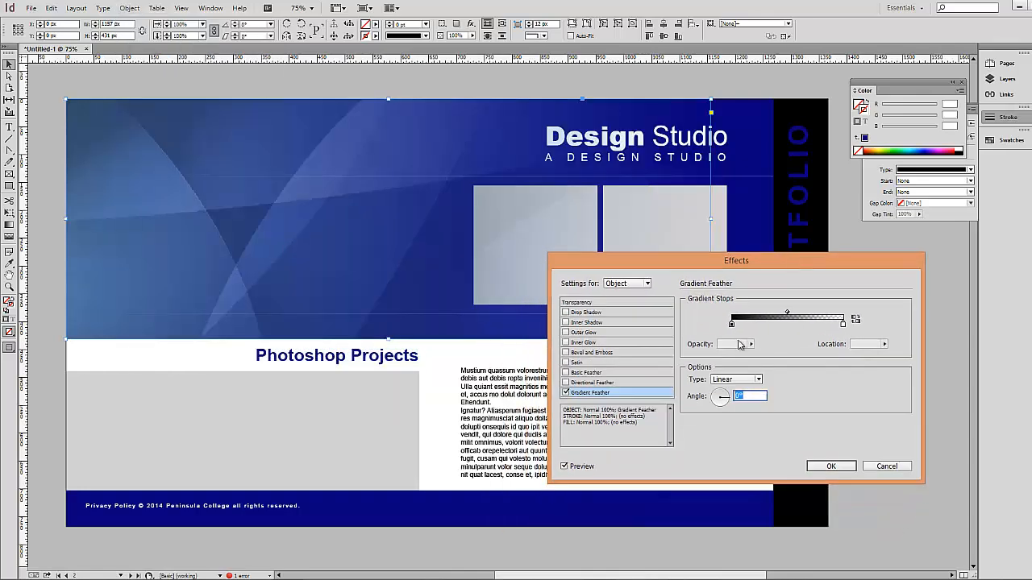
pyautogui.click(789, 315)
pyautogui.moveTo(791, 313)
pyautogui.mouseDown()
pyautogui.moveTo(811, 313)
pyautogui.moveTo(762, 316)
pyautogui.moveTo(825, 315)
pyautogui.moveTo(798, 316)
pyautogui.mouseUp()
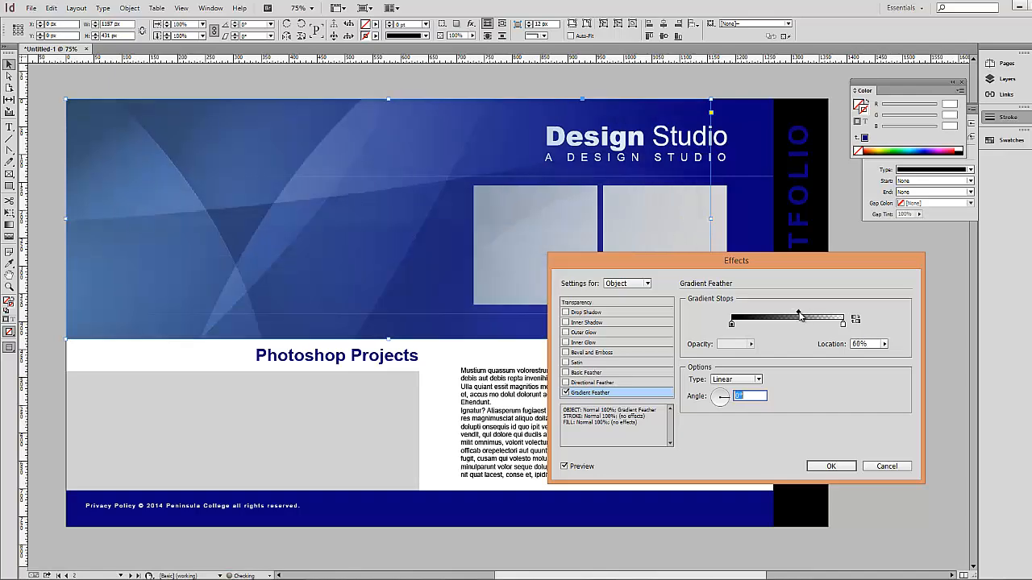
pyautogui.click(839, 468)
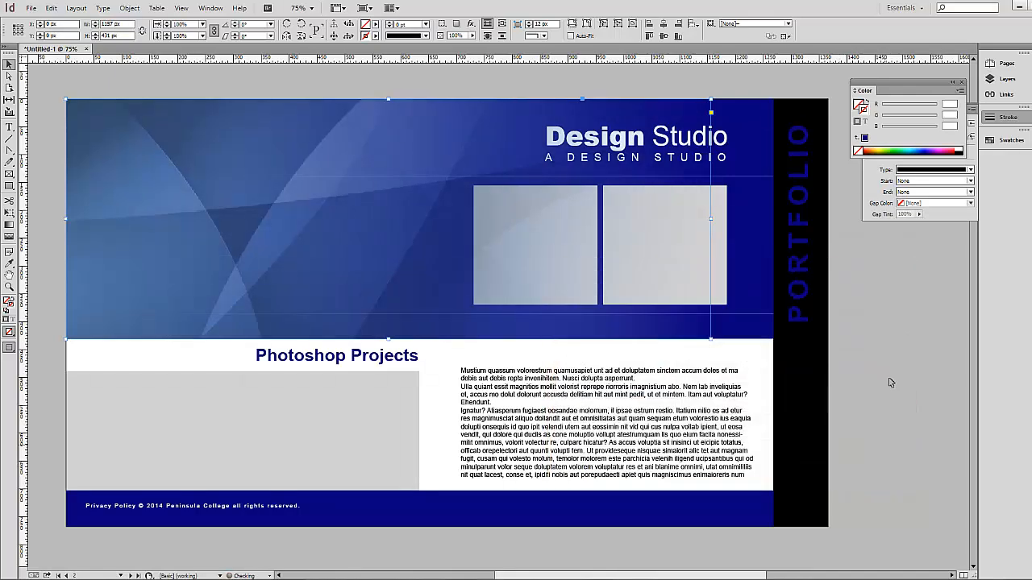
pyautogui.click(891, 383)
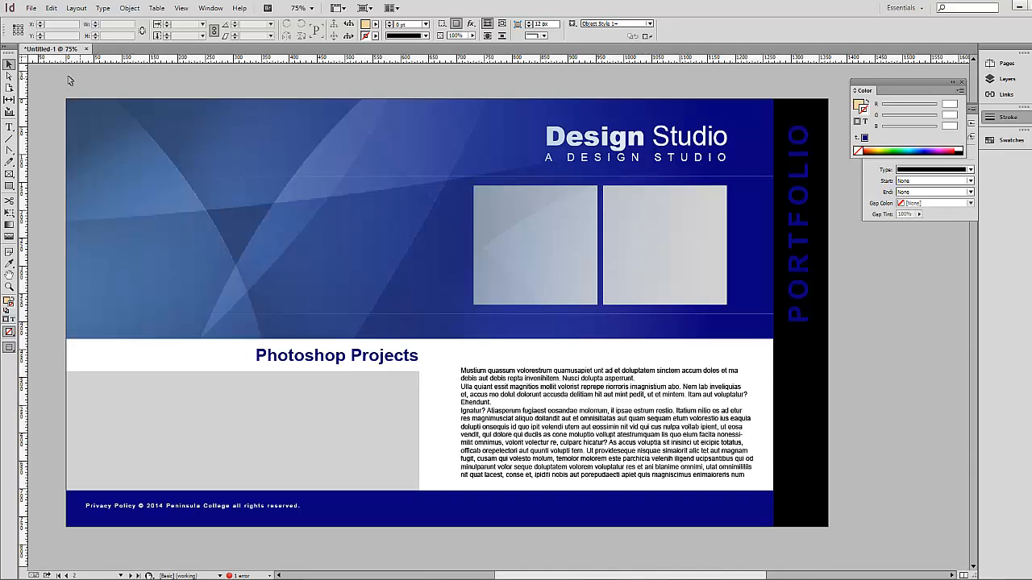
# Select the header image together with the blue header rectangle and send both to the back
pyautogui.moveTo(52, 81); pyautogui.dragTo(93, 124)
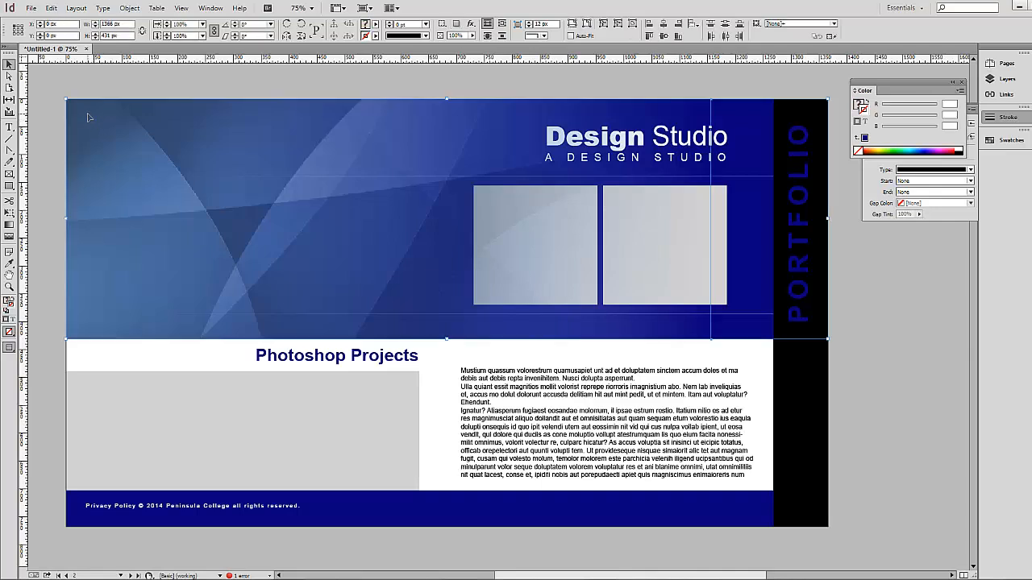
pyautogui.rightClick(89, 117)
pyautogui.moveTo(143, 217)
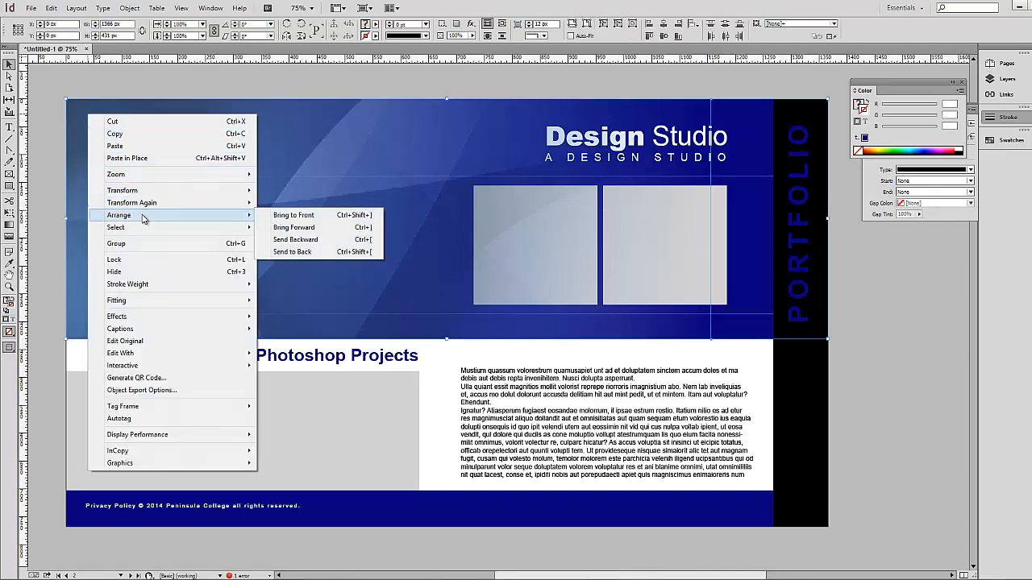
pyautogui.click(292, 252)
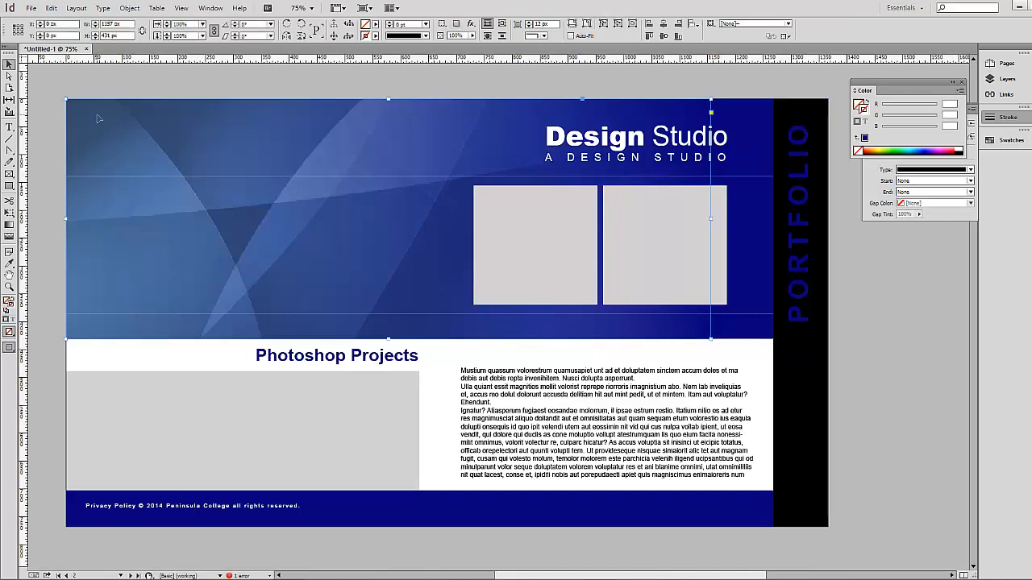
# Duplicate the feathered header image down to the page's lower edge and crop the copy to the 65 px high footer band
pyautogui.moveTo(96, 118); pyautogui.dragTo(103, 310)
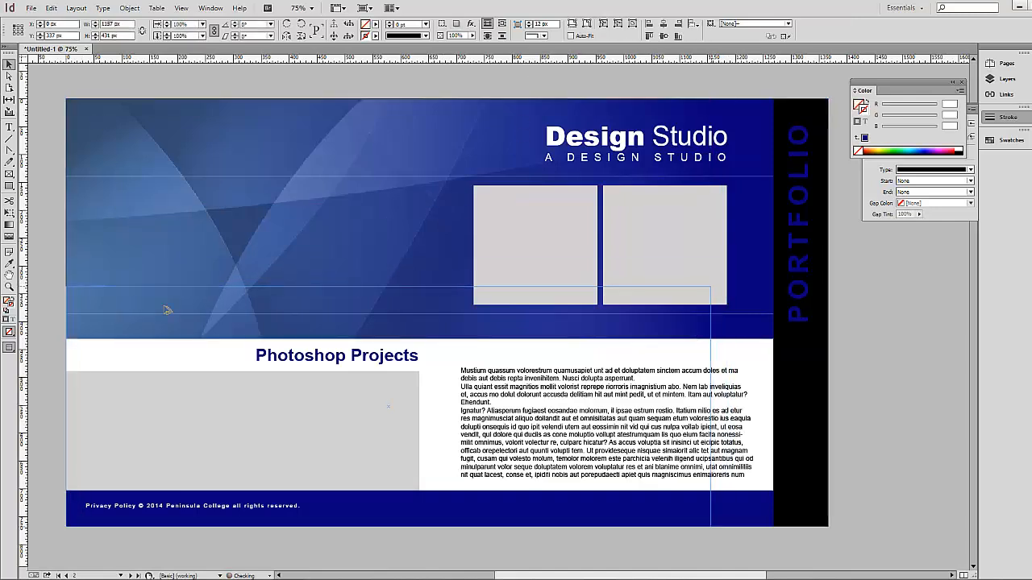
pyautogui.moveTo(387, 287); pyautogui.dragTo(379, 489)
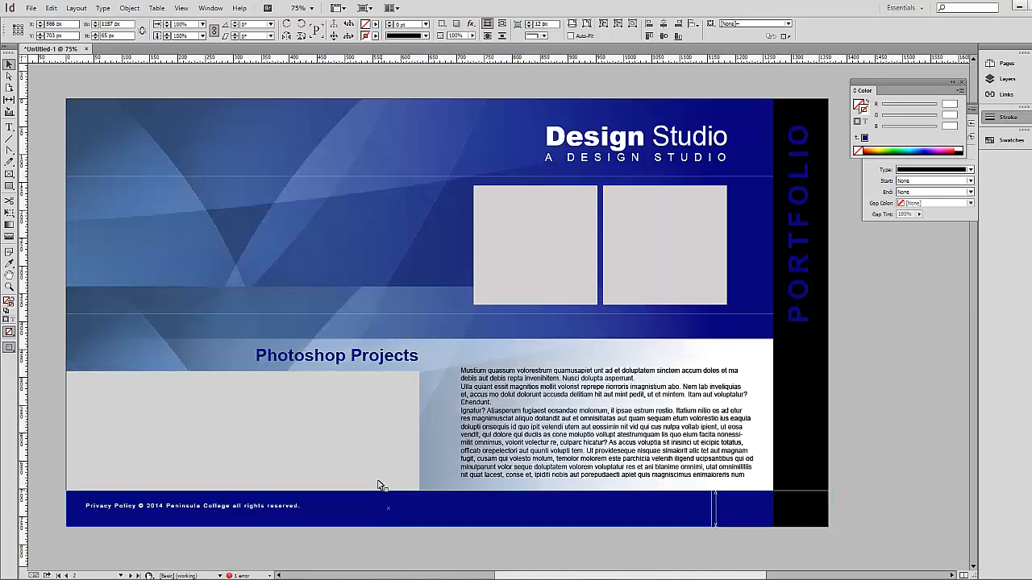
pyautogui.click(234, 500)
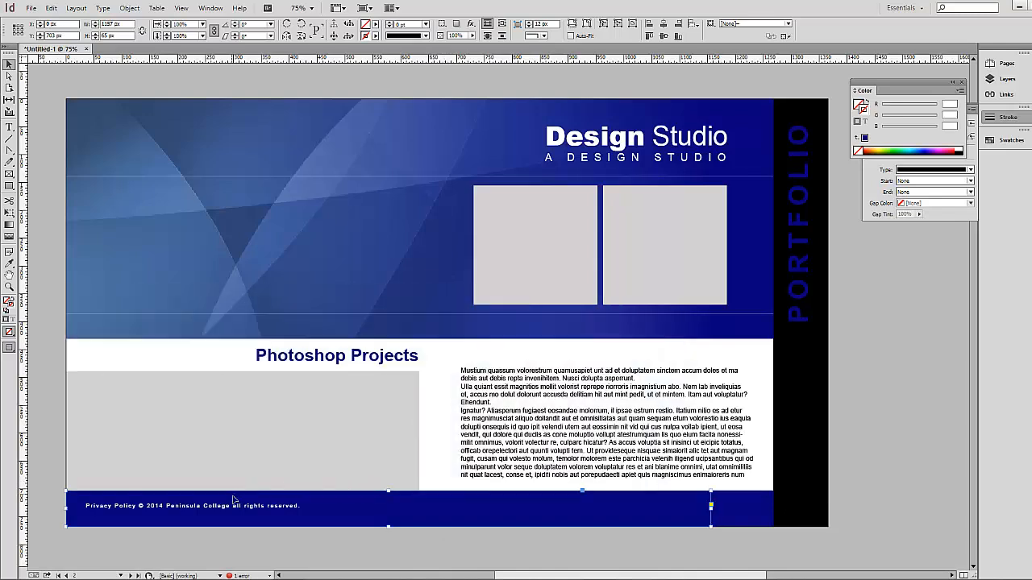
# Select the footer image copy together with the privacy policy text and bring both to the front
pyautogui.click(191, 508)
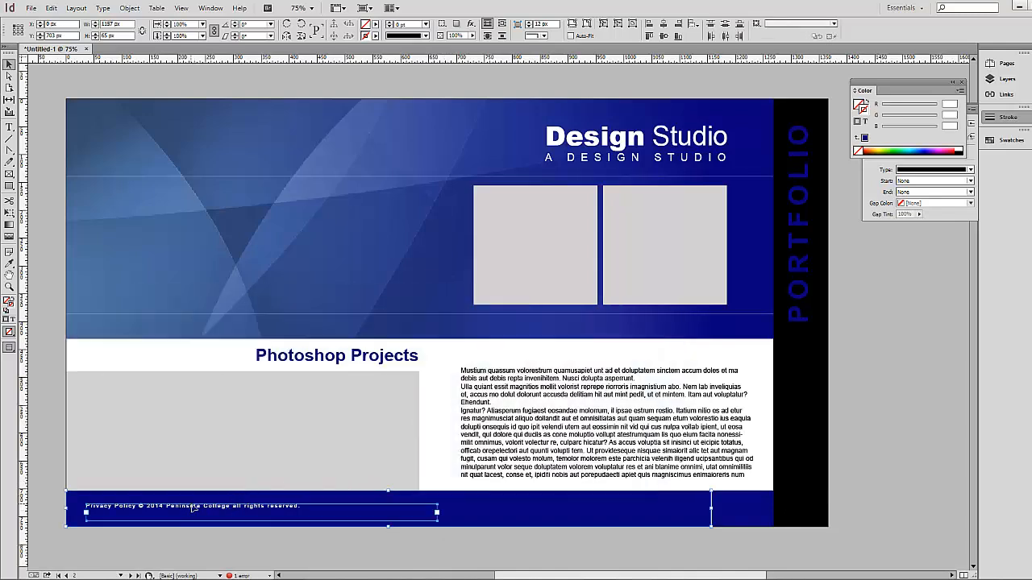
pyautogui.rightClick(193, 510)
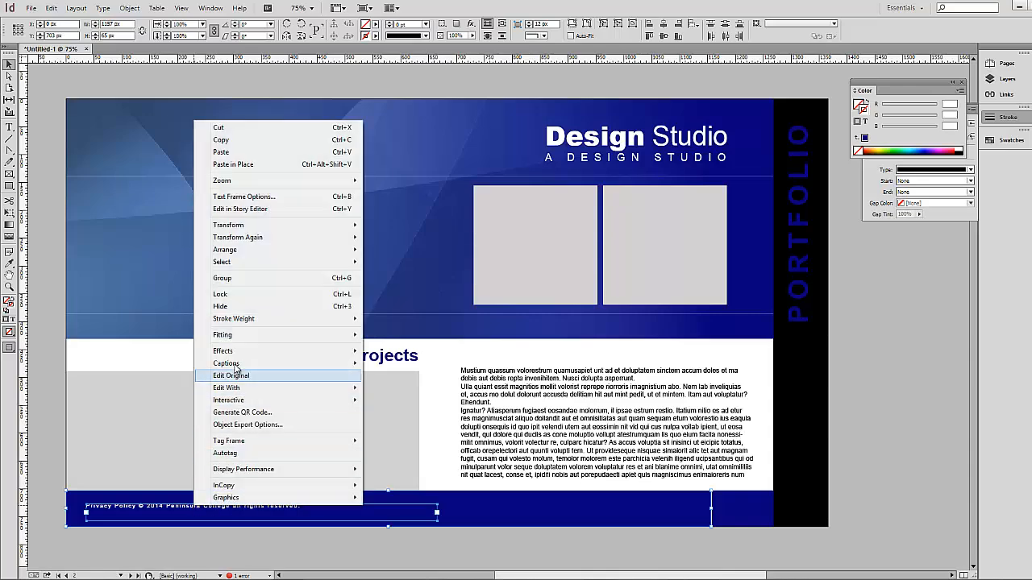
pyautogui.moveTo(234, 254)
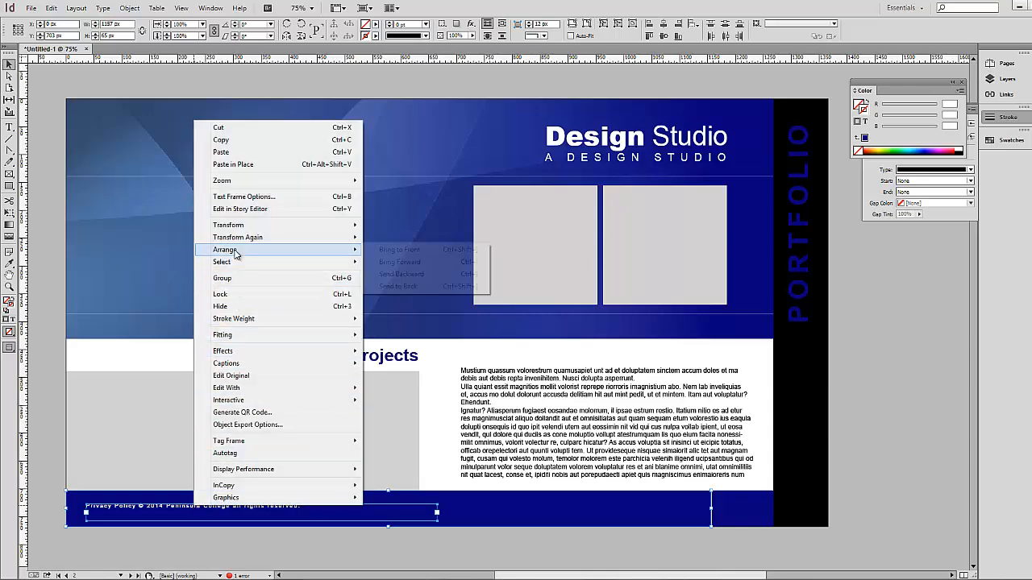
pyautogui.click(399, 250)
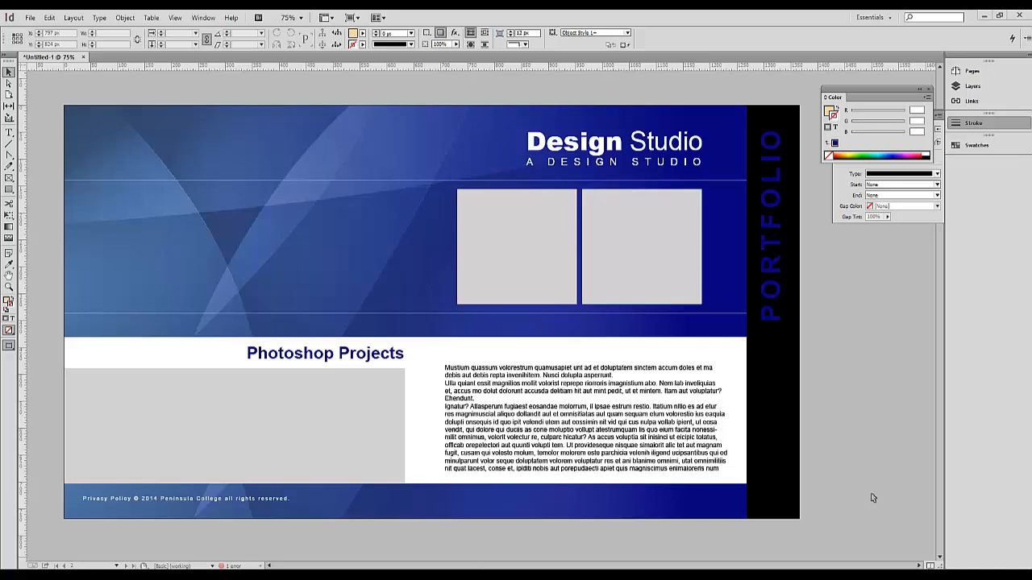
# Load the images 006 (2), 010 (2) and the blue-curve design for placing, and put the blue-curve design in the large grey frame under "Photoshop Projects"
pyautogui.click(29, 17)
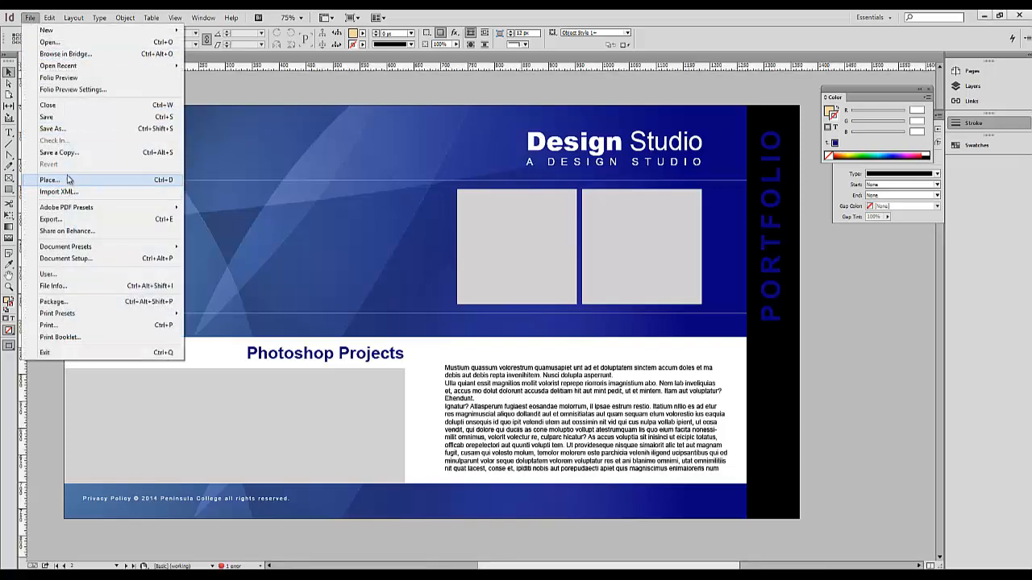
pyautogui.click(137, 182)
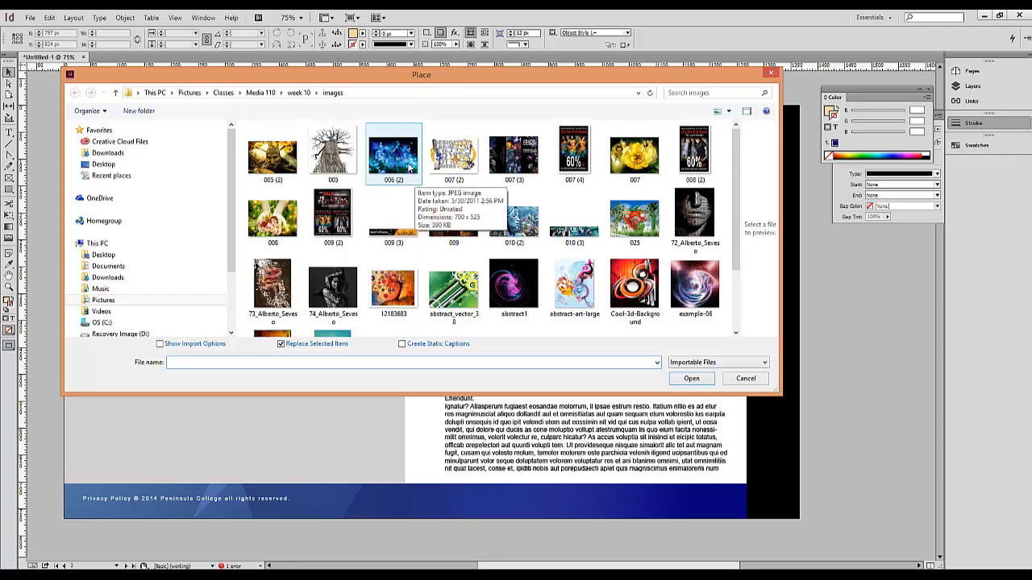
pyautogui.click(409, 167)
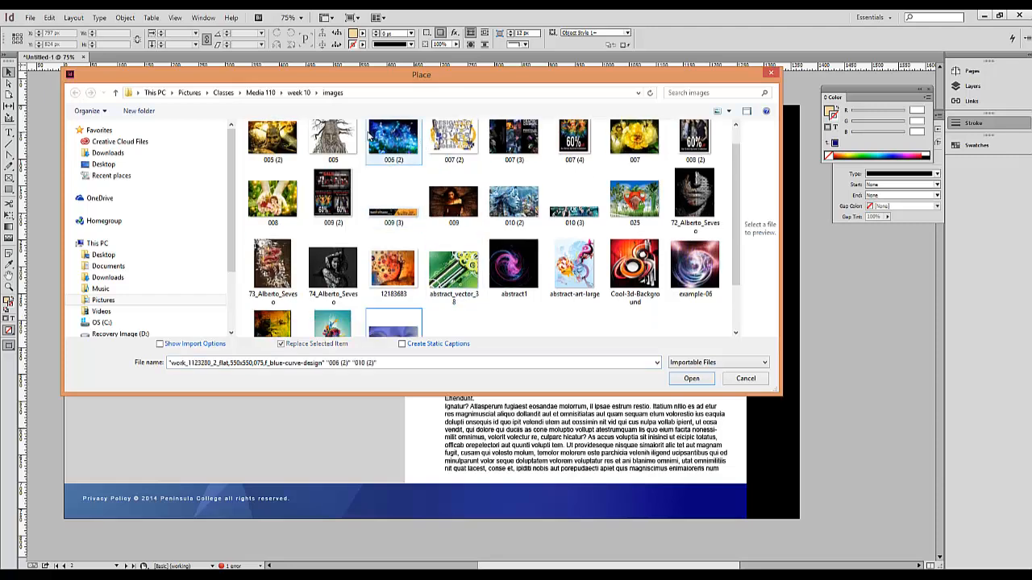
pyautogui.click(403, 144)
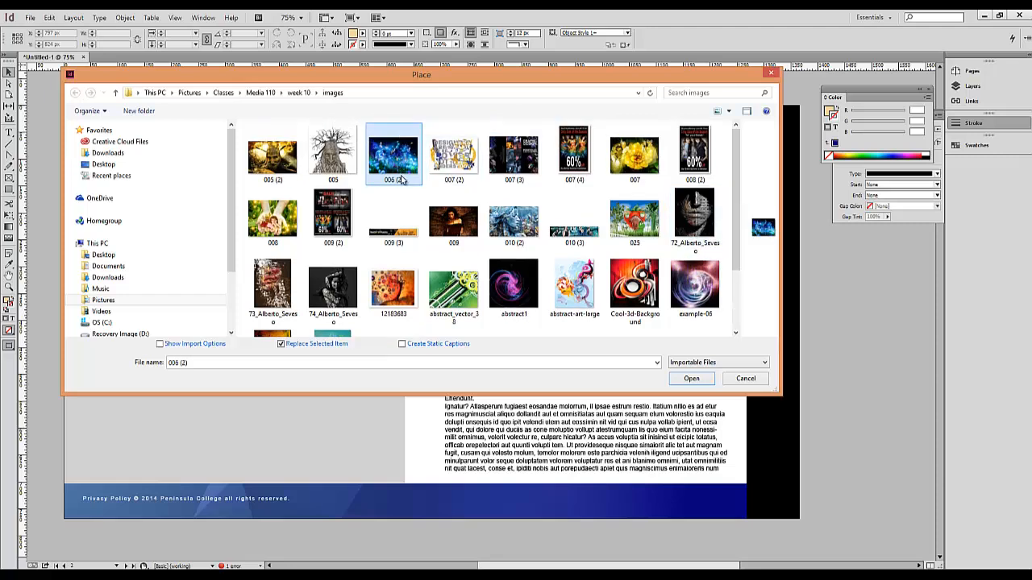
pyautogui.scroll(-2, 492, 161)
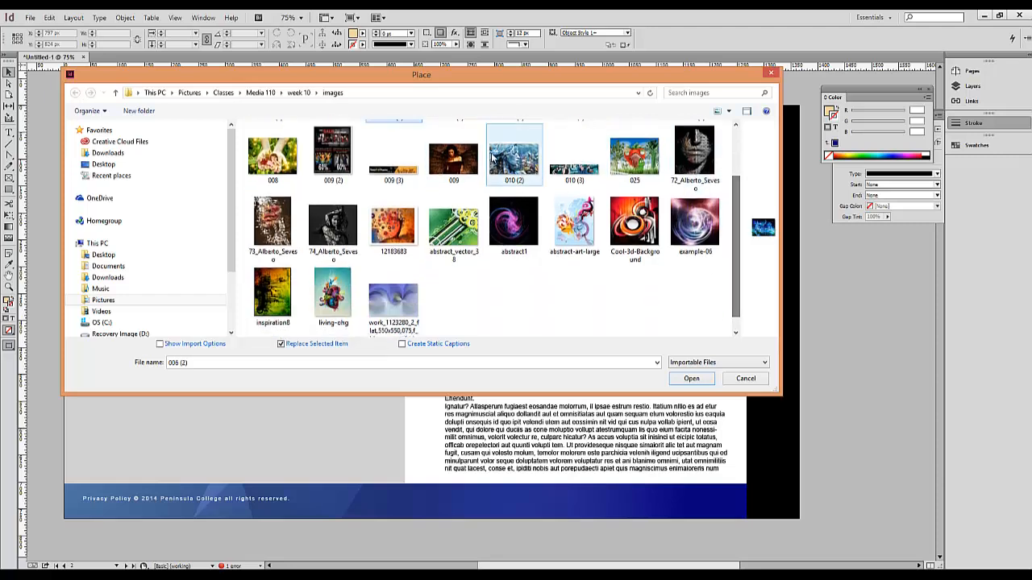
pyautogui.keyDown('ctrl'); pyautogui.click(492, 158); pyautogui.keyUp('ctrl')
pyautogui.keyDown('ctrl'); pyautogui.click(393, 300); pyautogui.keyUp('ctrl')
pyautogui.click(700, 378)
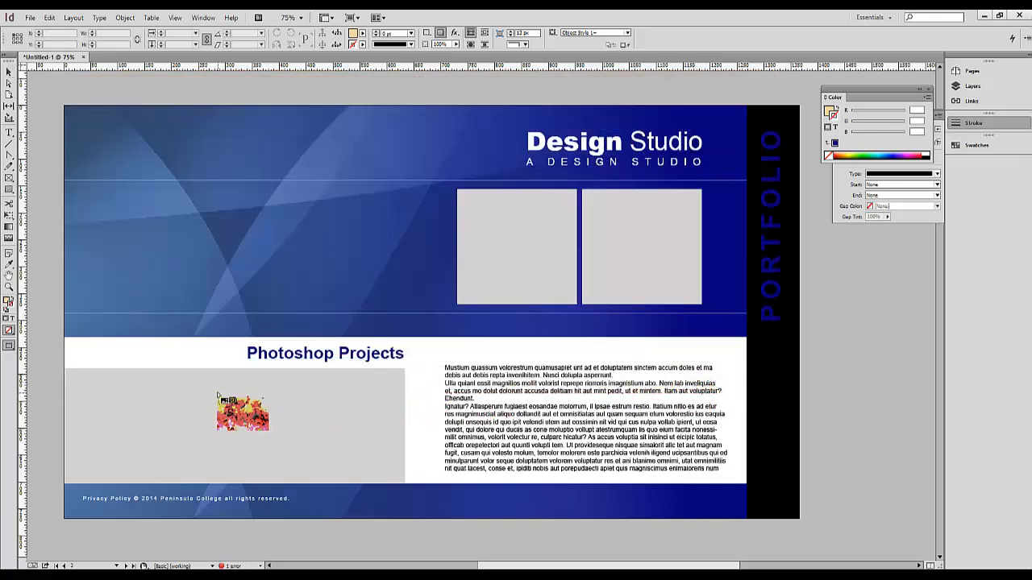
pyautogui.press('Right')
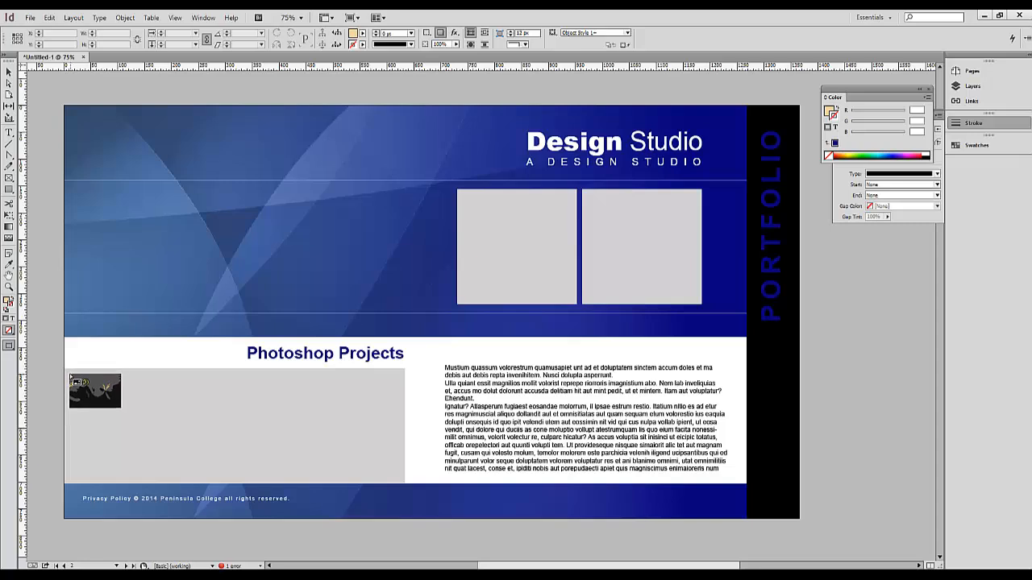
pyautogui.click(73, 377)
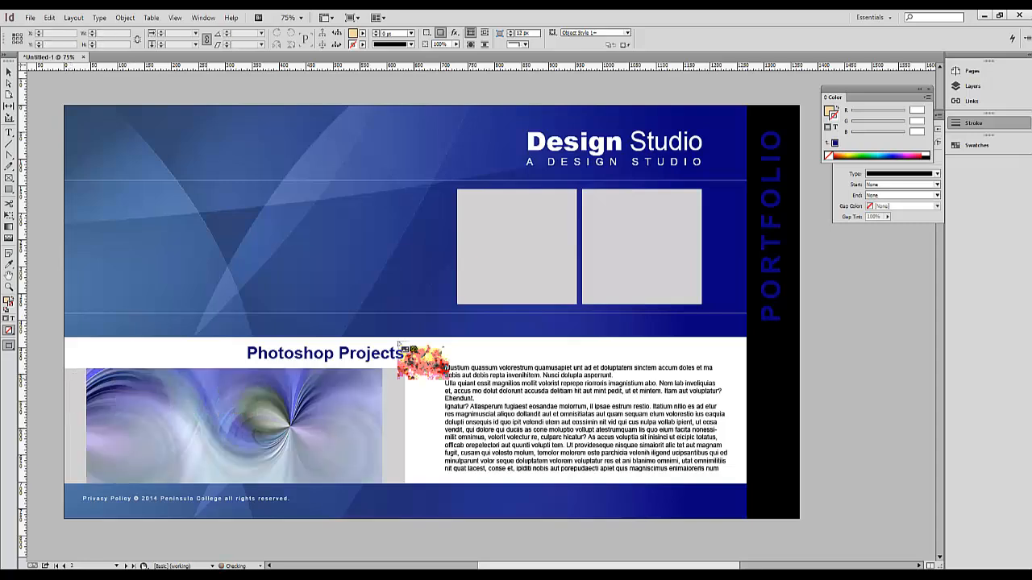
# Place the remaining loaded images in the two small grey frames below the Design Studio title, one image per frame
pyautogui.click(530, 220)
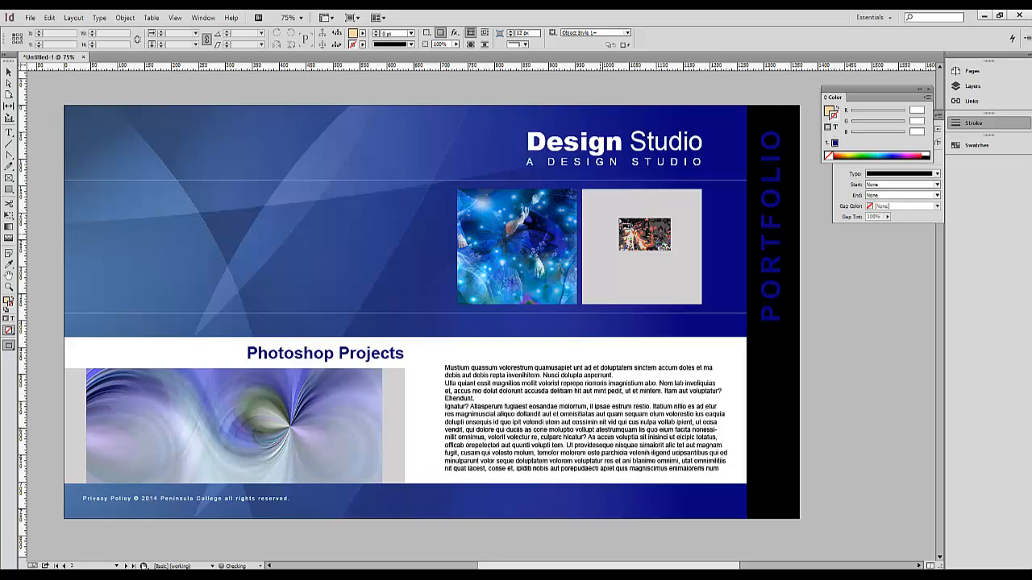
pyautogui.click(616, 211)
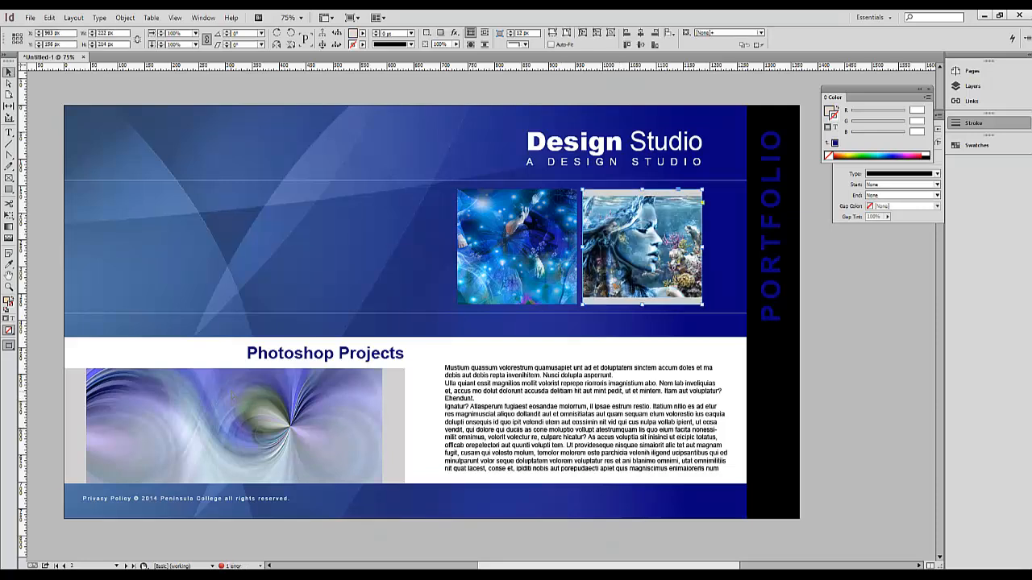
# Select the large picture frame and both small ones together, apply Fill Frame Proportionally to their images, and deselect them
pyautogui.click(232, 397)
pyautogui.click(522, 250)
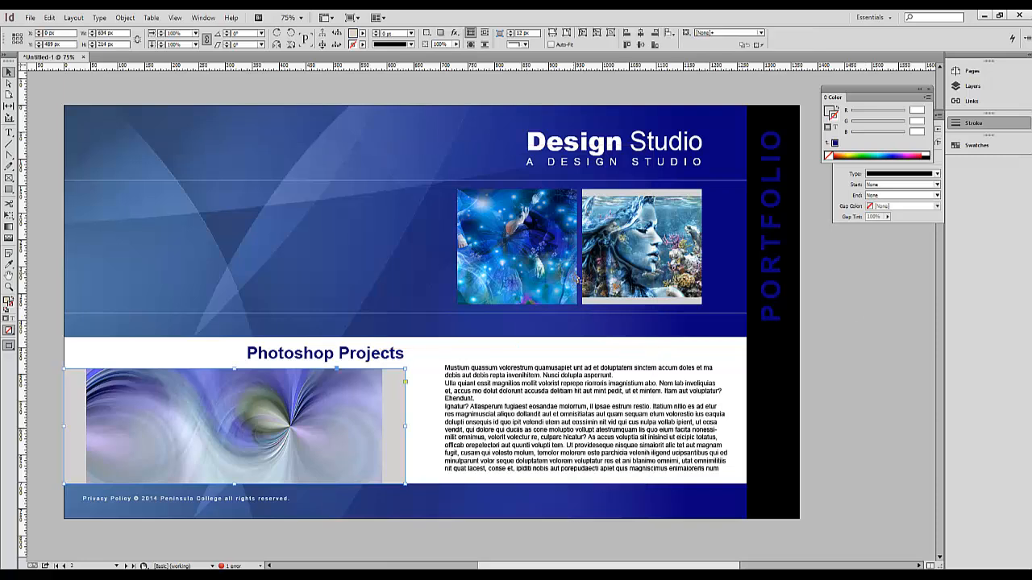
pyautogui.keyDown('shift'); pyautogui.click(573, 280); pyautogui.keyUp('shift')
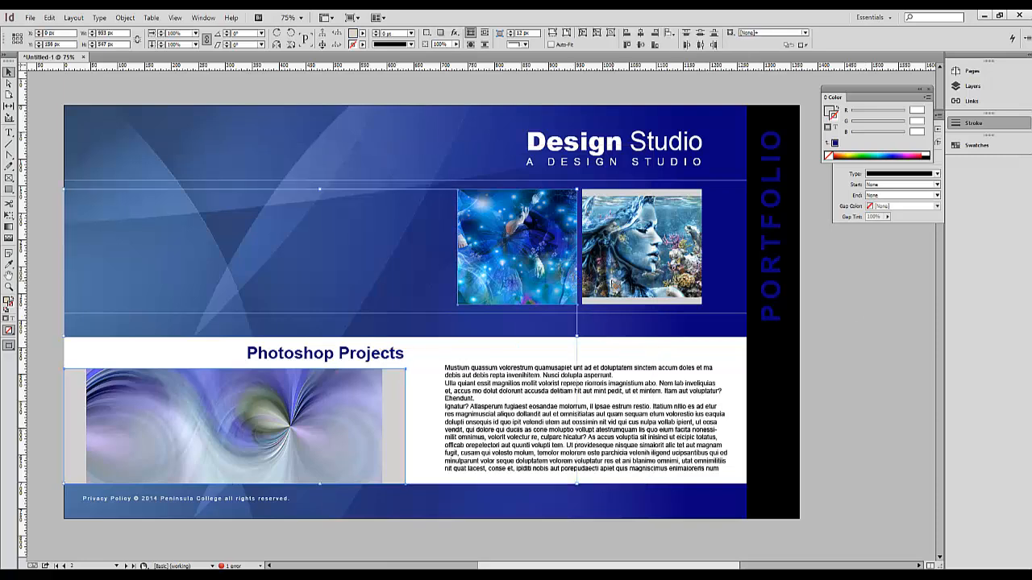
pyautogui.keyDown('shift'); pyautogui.click(613, 289); pyautogui.keyUp('shift')
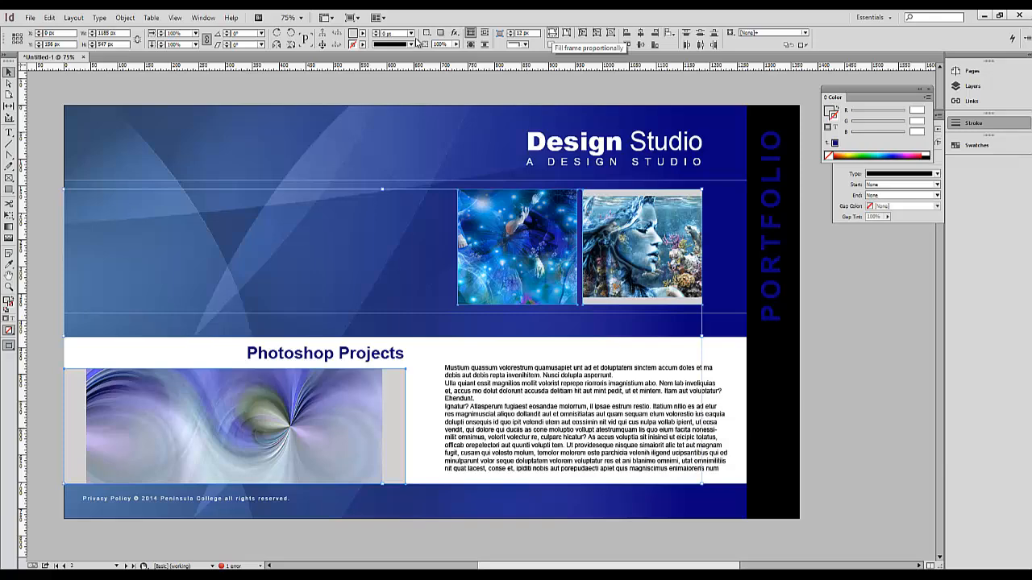
pyautogui.click(129, 20)
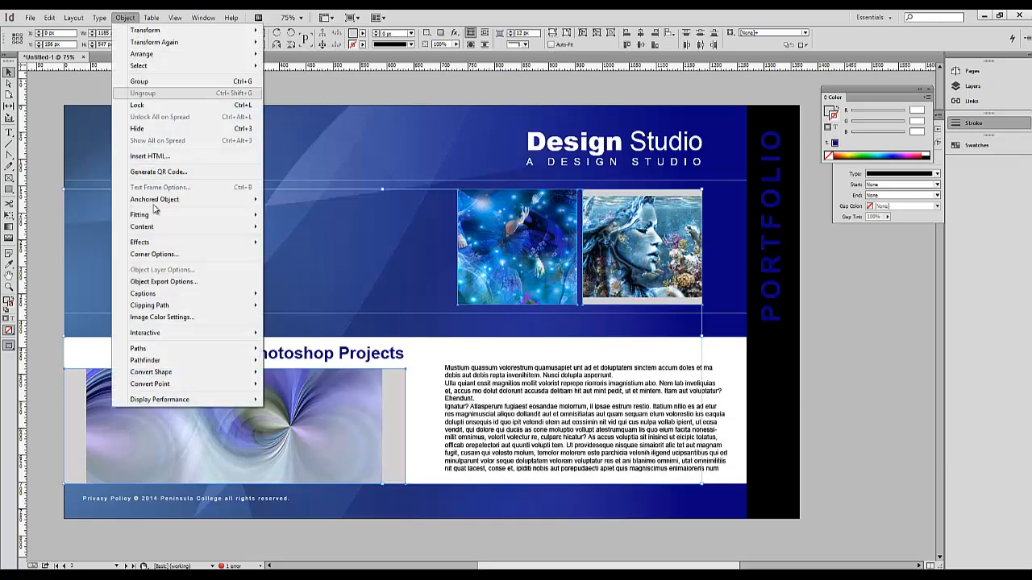
pyautogui.moveTo(198, 214)
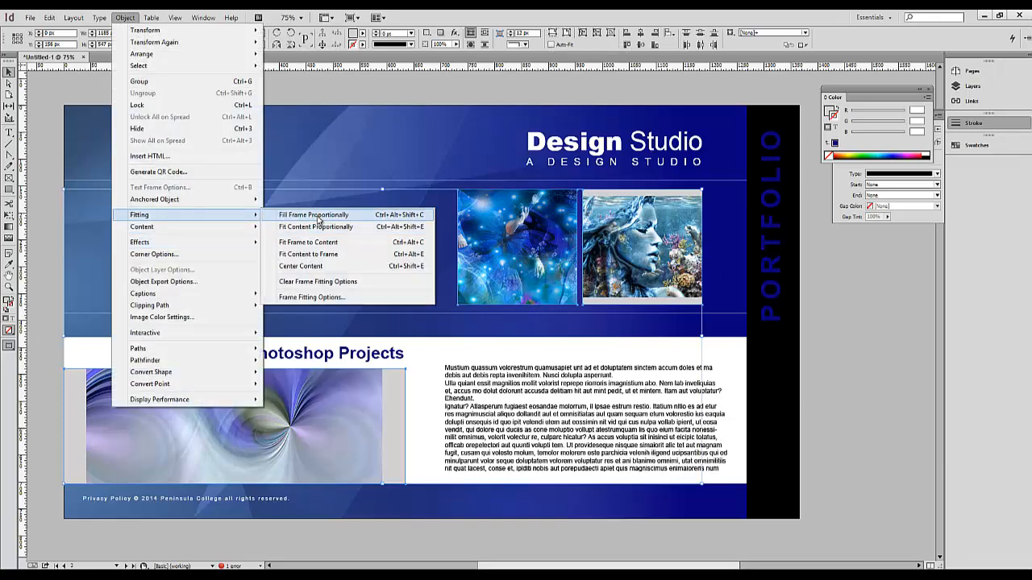
pyautogui.click(297, 215)
pyautogui.click(826, 438)
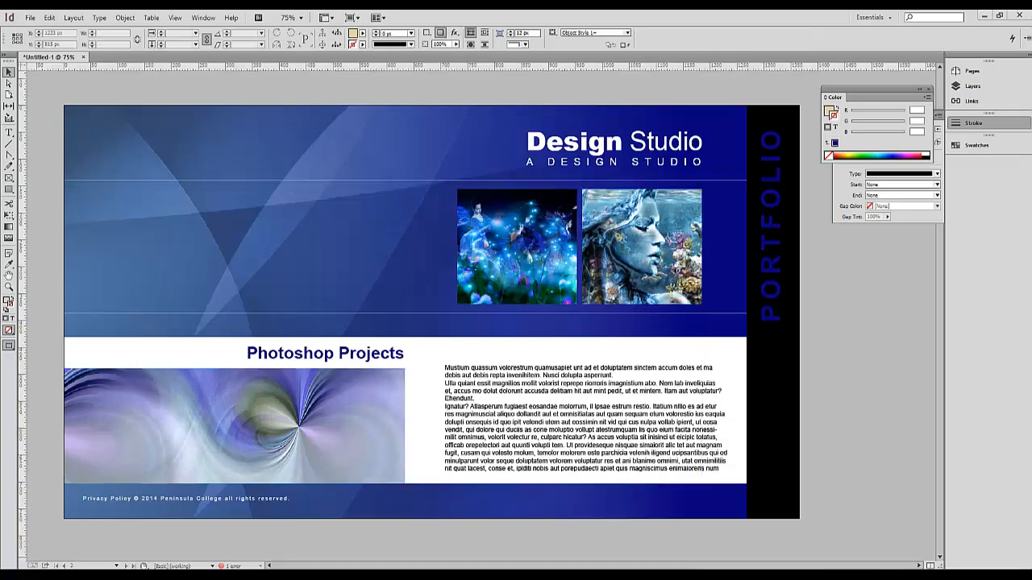